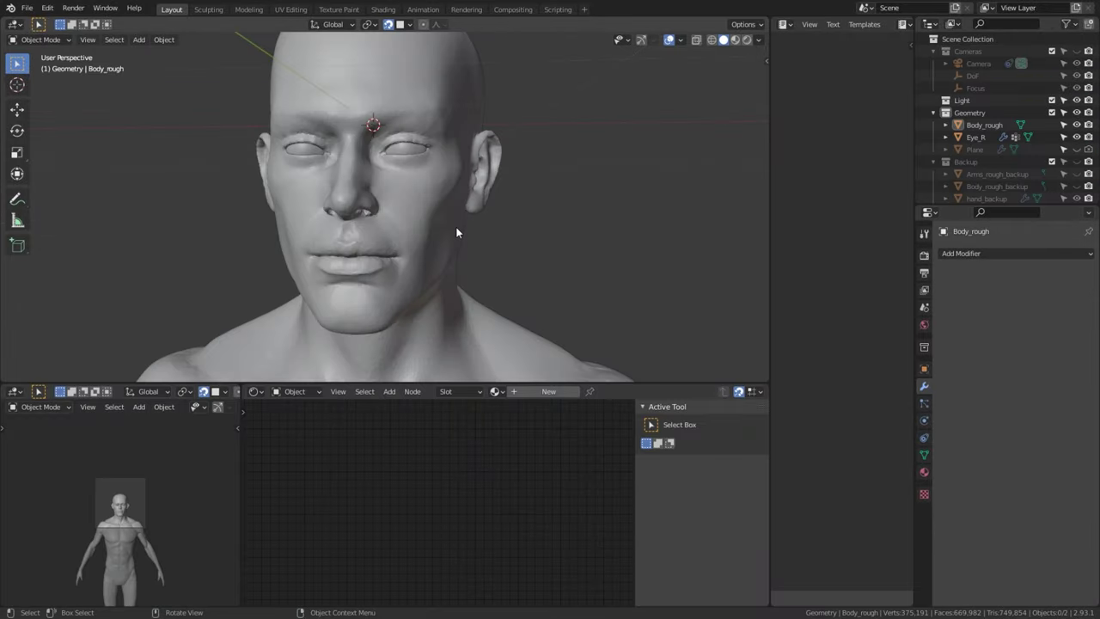
Step: Pose the finger bone and rotate the left thigh to test the automatic-weight deformation
scroll(456, 234, down, 6)
scroll(465, 235, down, 2)
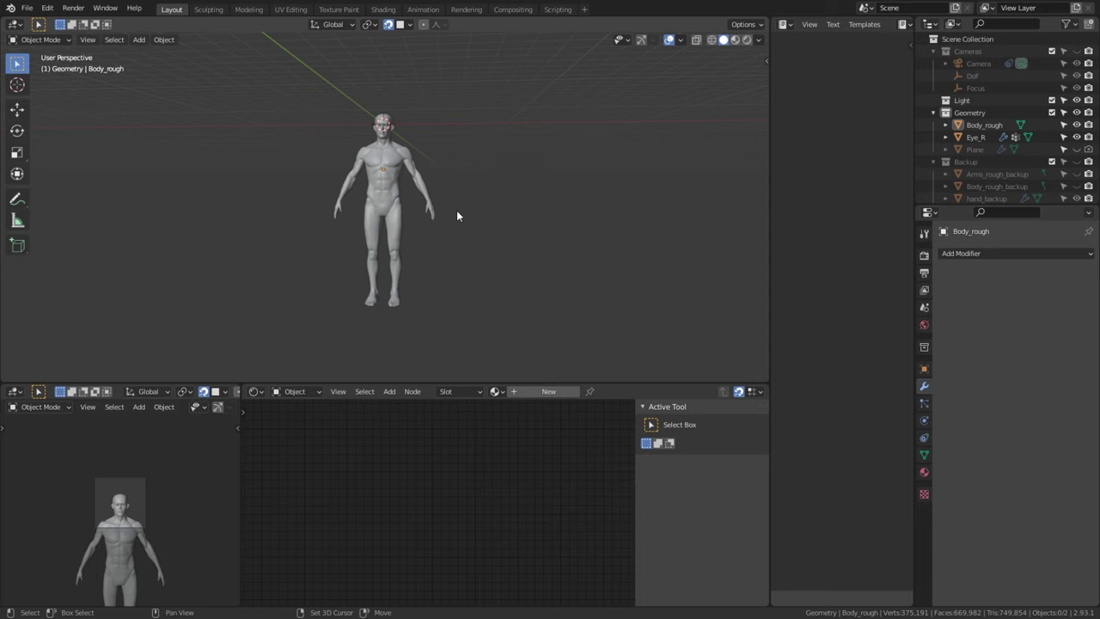
middle_drag(456, 216, 280, 253)
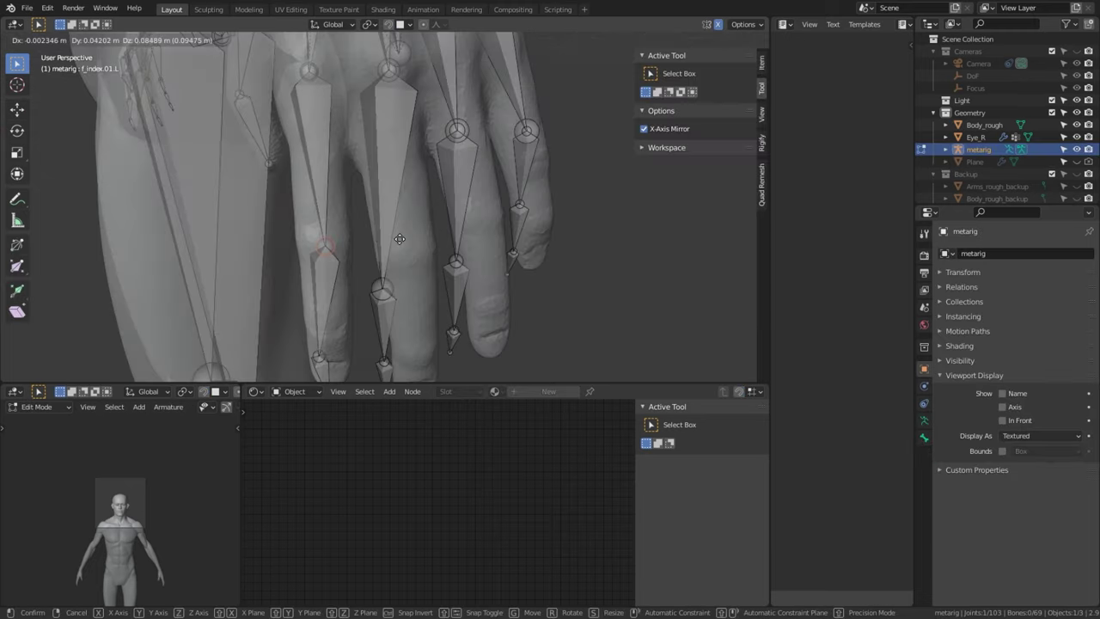
click(400, 238)
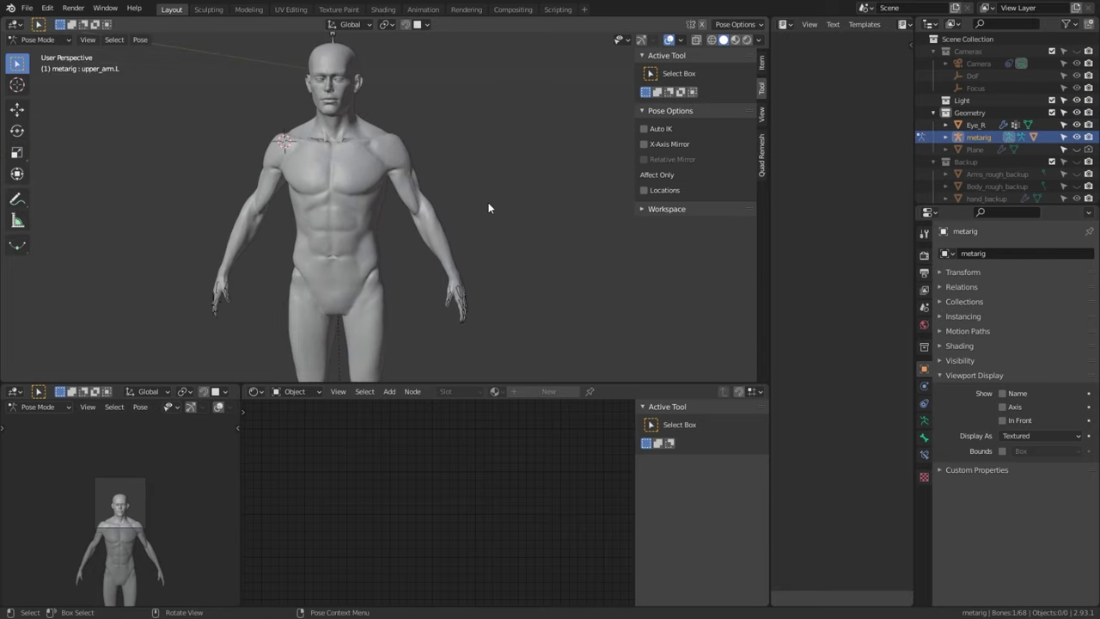
key(r)
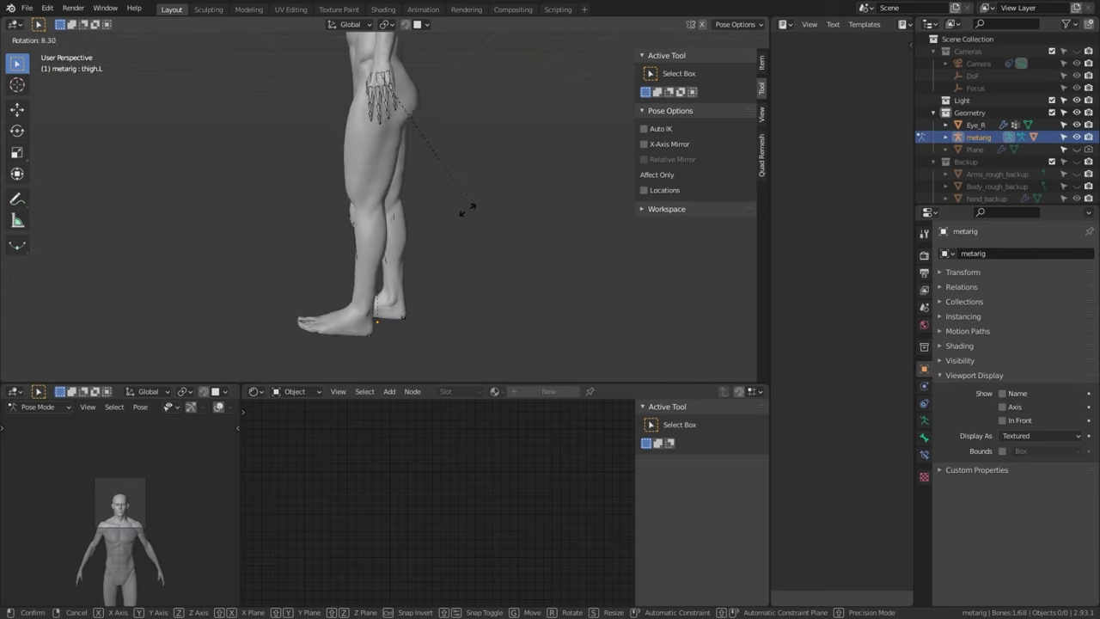
click(397, 172)
Step: Put Body_rough into Edit Mode and view the head from a lower side angle
middle_drag(397, 172, 508, 246)
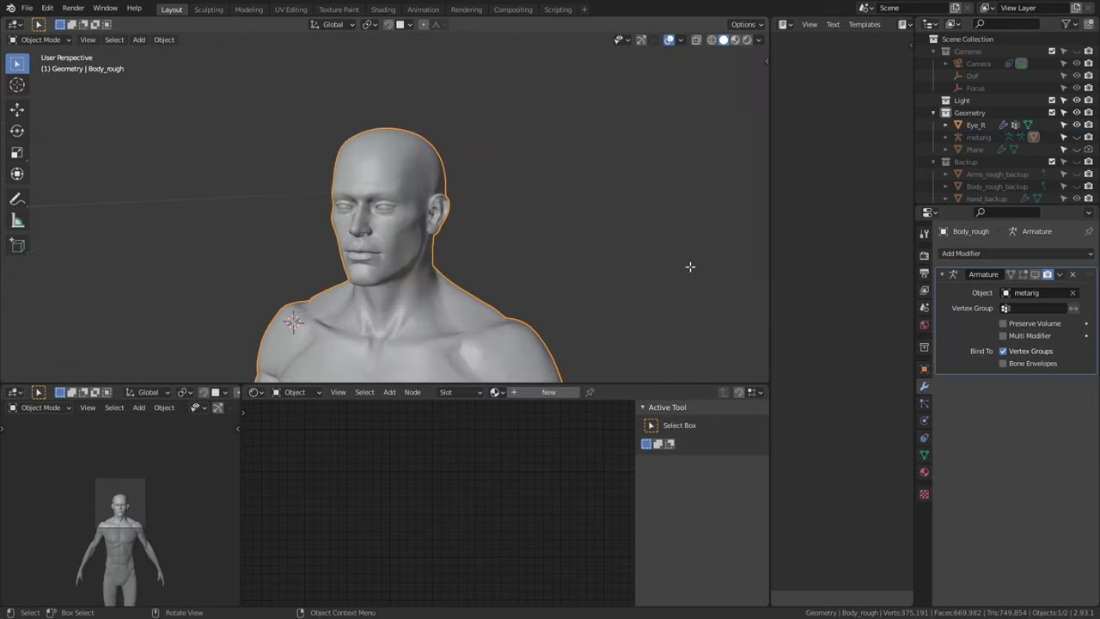
key(Tab)
scroll(474, 266, up, 5)
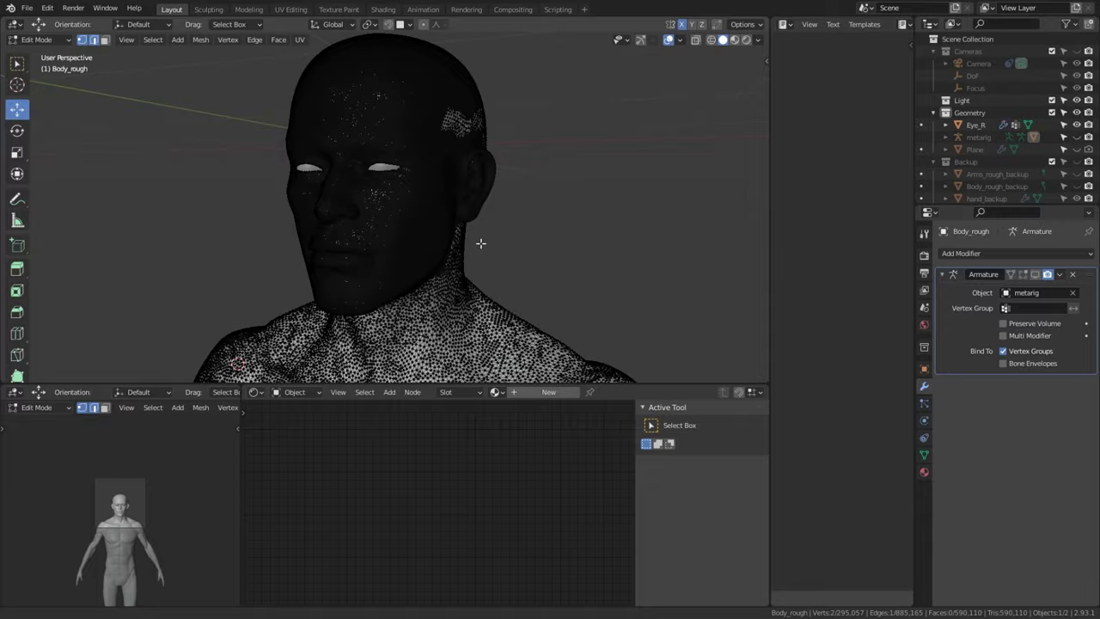
middle_drag(486, 251, 584, 232)
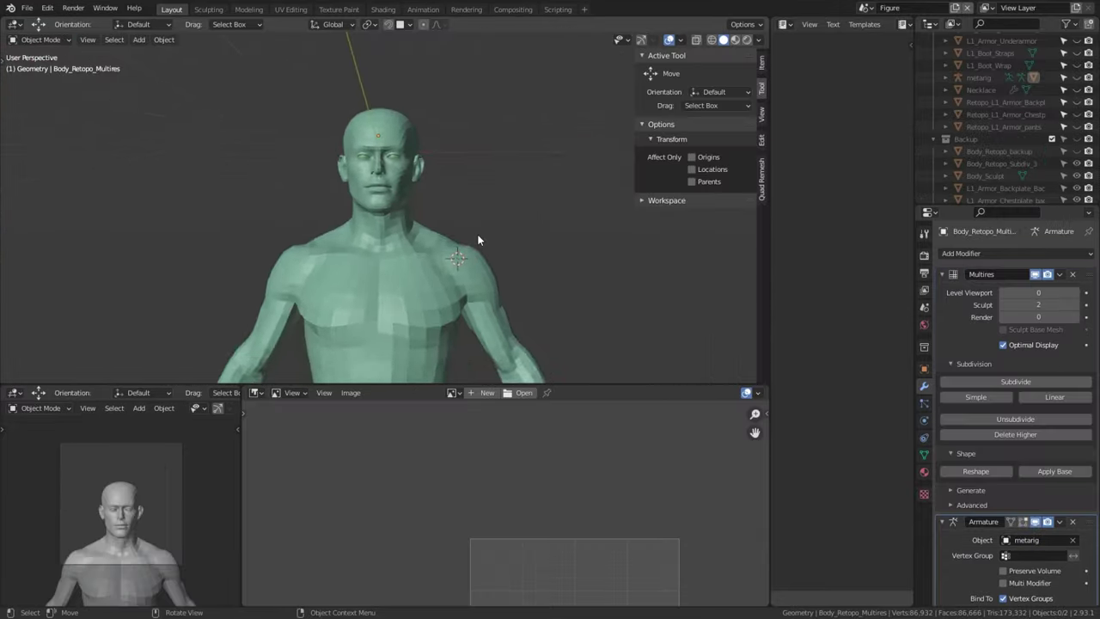
Step: Rotate the left upper arm 50° across the chest and confirm the raised left thigh
scroll(458, 247, up, 3)
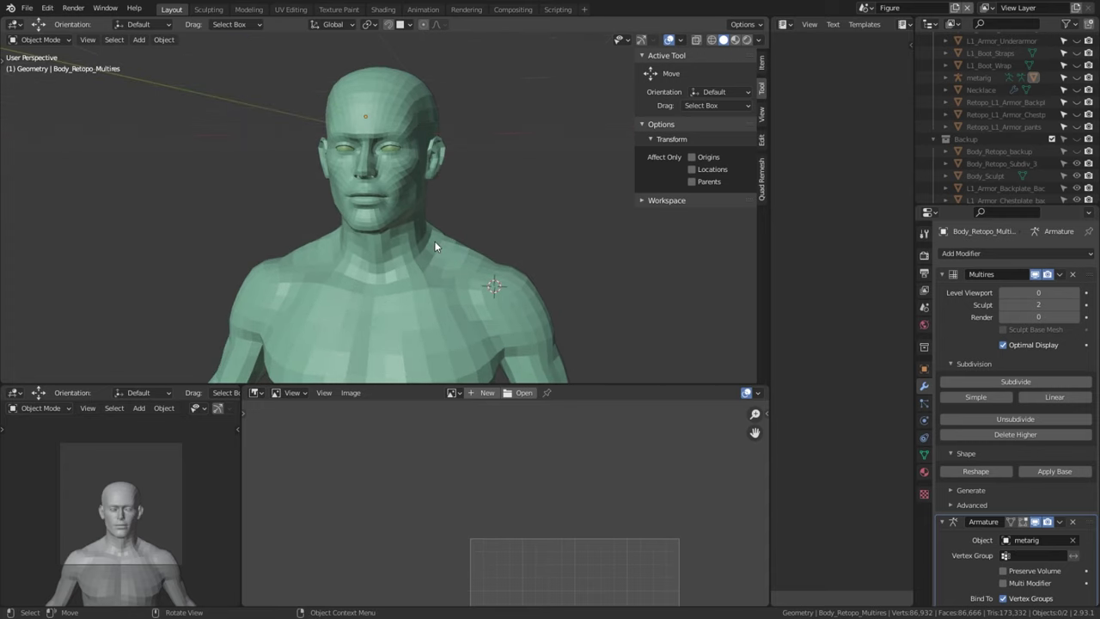
click(434, 241)
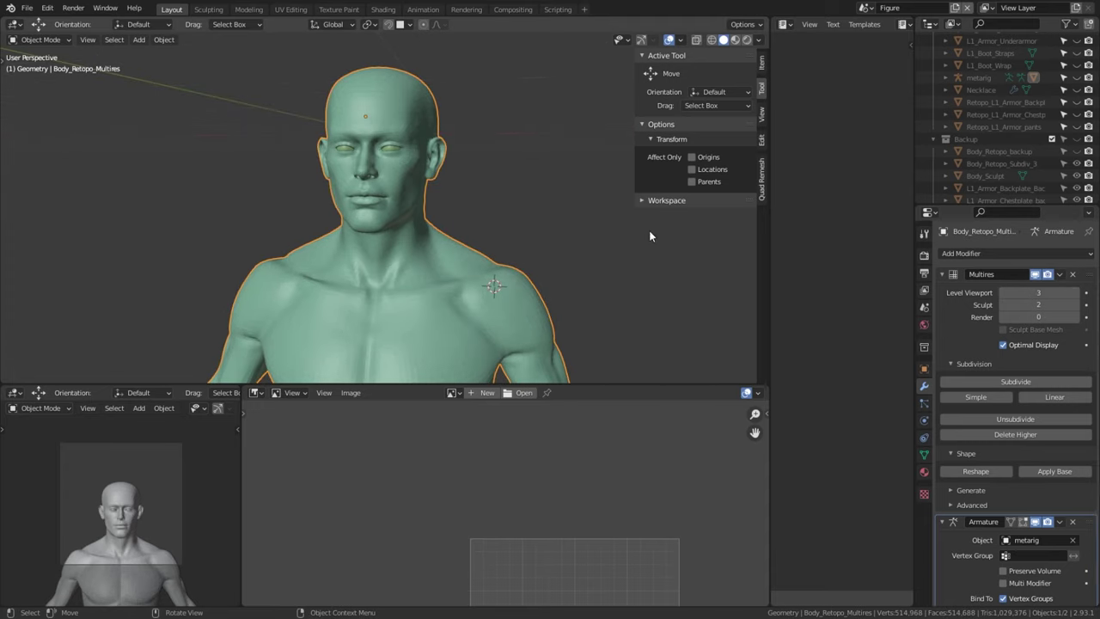
click(620, 227)
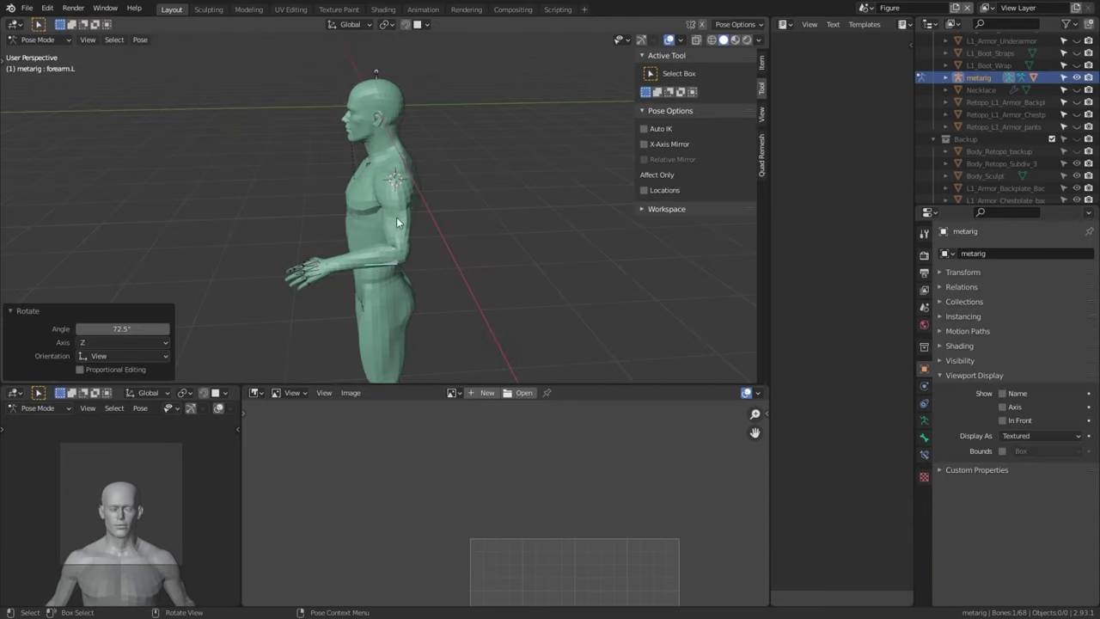
click(396, 216)
key(r)
click(412, 248)
middle_drag(412, 248, 424, 185)
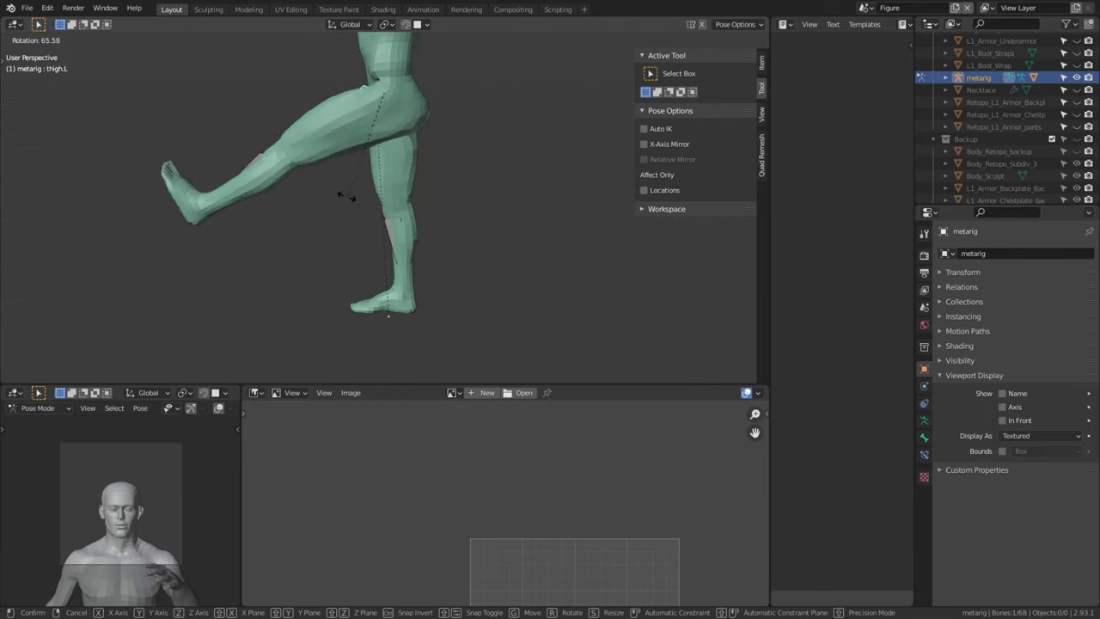
click(344, 192)
Step: Bend the left shin about -78° and rotate the left thigh about -8°
click(264, 176)
key(r)
click(352, 78)
middle_drag(352, 77, 463, 318)
key(bracketleft)
key(r)
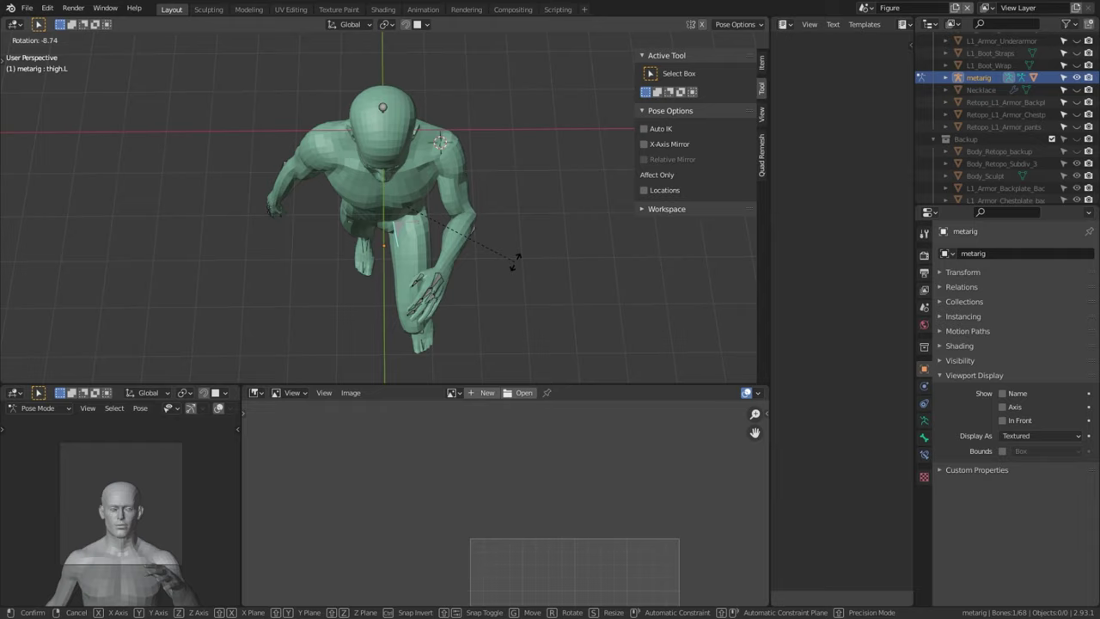
click(516, 258)
middle_drag(516, 257, 368, 208)
Step: Rotate the right shoulder bone and start tilting the head bone
click(368, 208)
key(r)
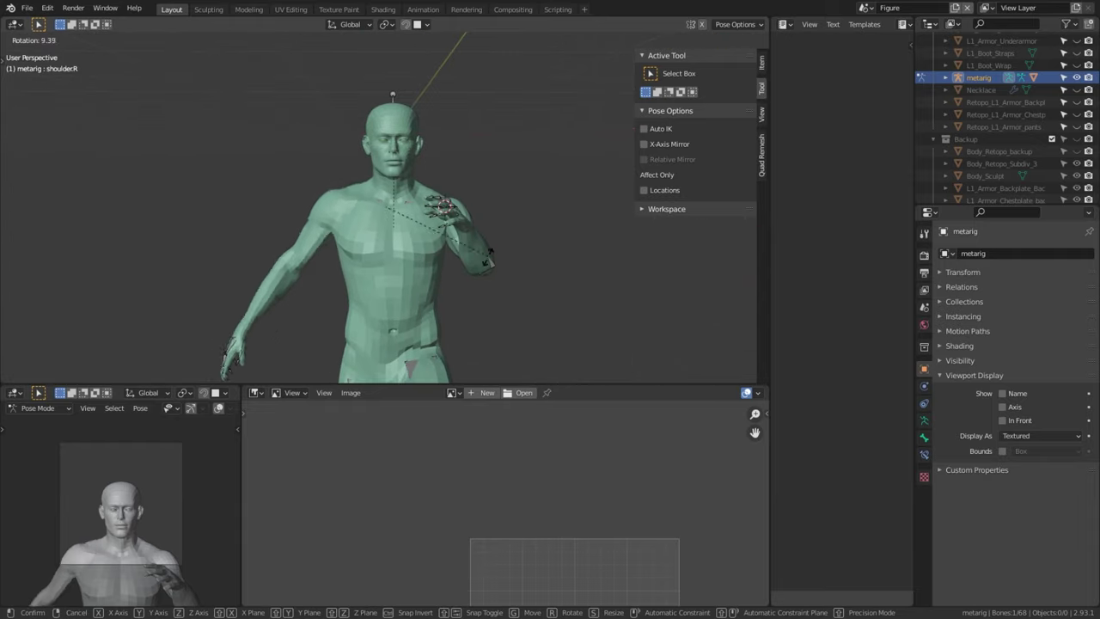
click(485, 262)
scroll(464, 255, down, 3)
scroll(464, 254, up, 5)
middle_drag(449, 184, 396, 142)
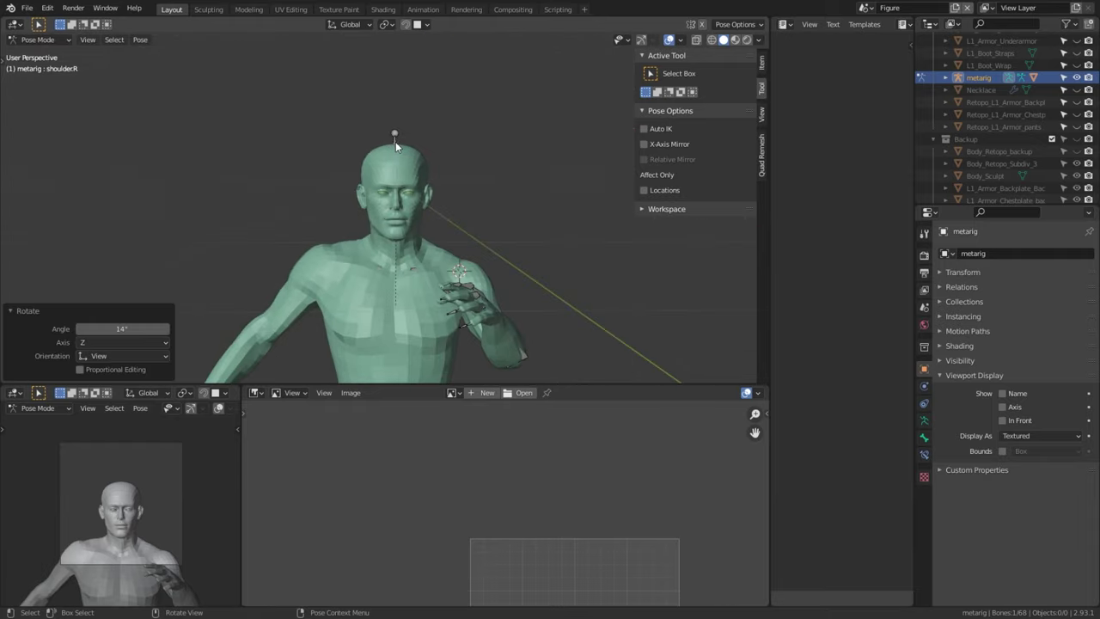
click(395, 142)
key(r)
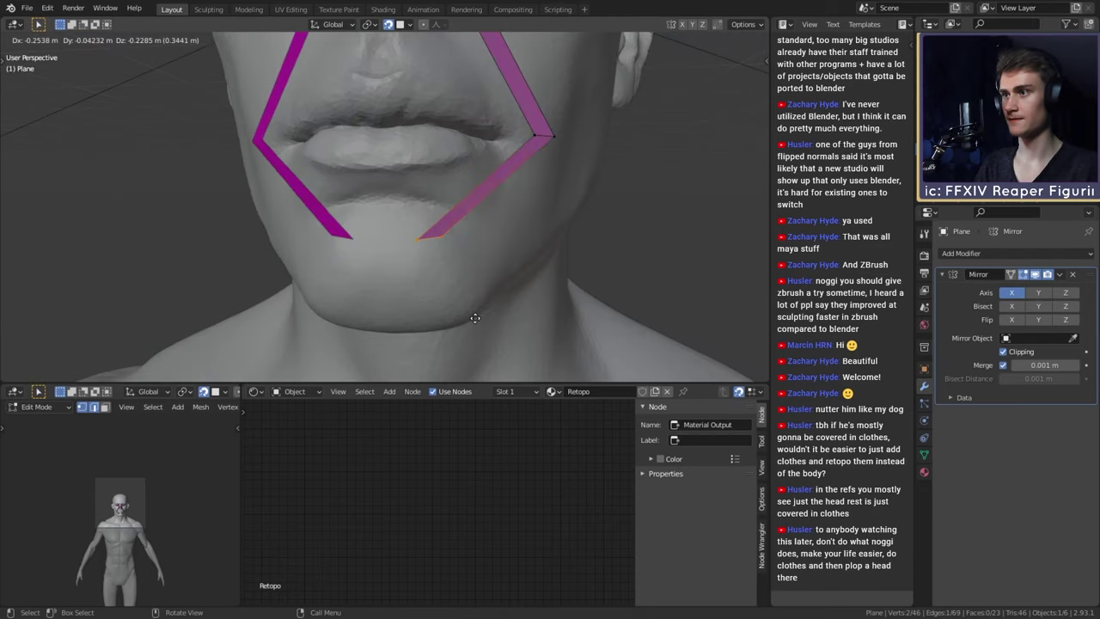
Step: Quad-remesh the rough body at 250000 quads and enter Edit Mode on the result
middle_drag(474, 318, 481, 310)
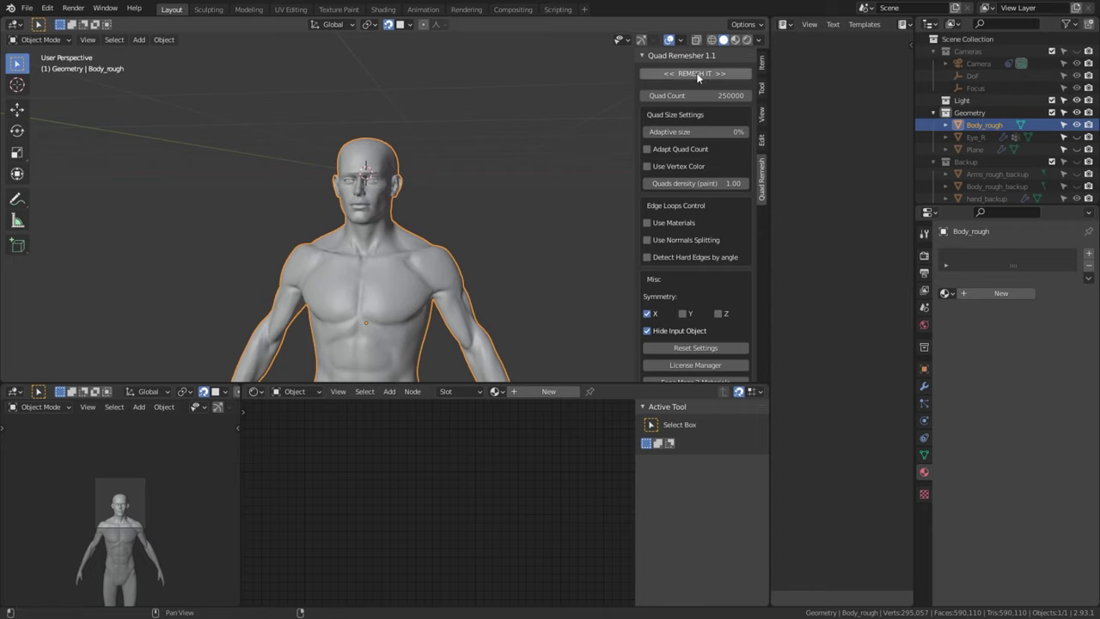
click(698, 76)
Step: Pin a retopo fingertip and pull it onto the sculpted hand
scroll(463, 225, up, 8)
middle_drag(420, 214, 383, 273)
key(Tab)
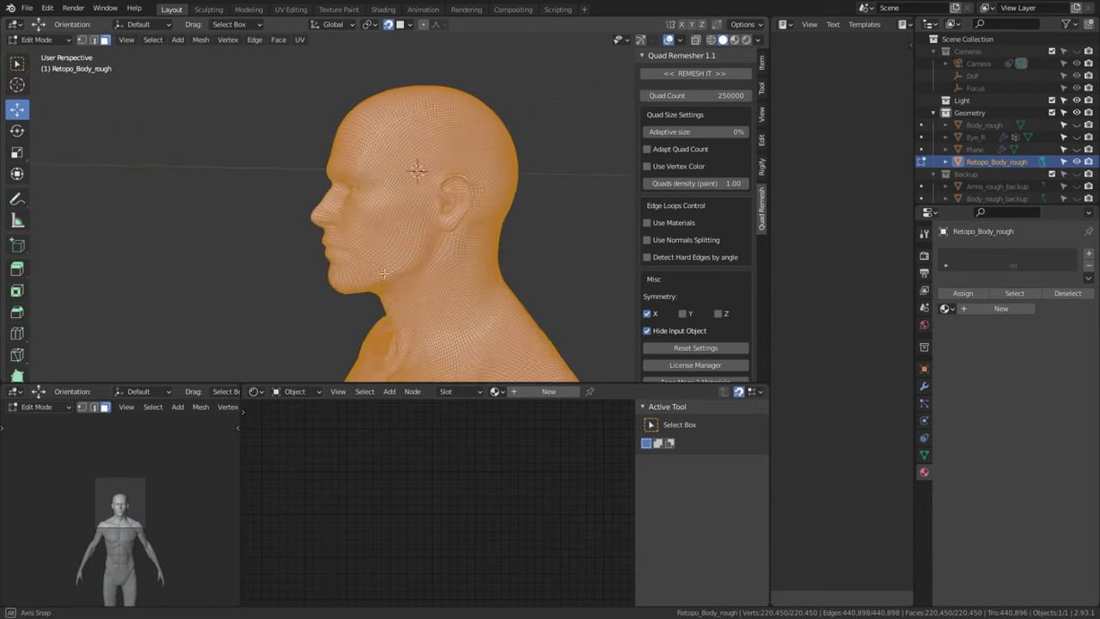
scroll(384, 273, up, 3)
scroll(384, 274, down, 4)
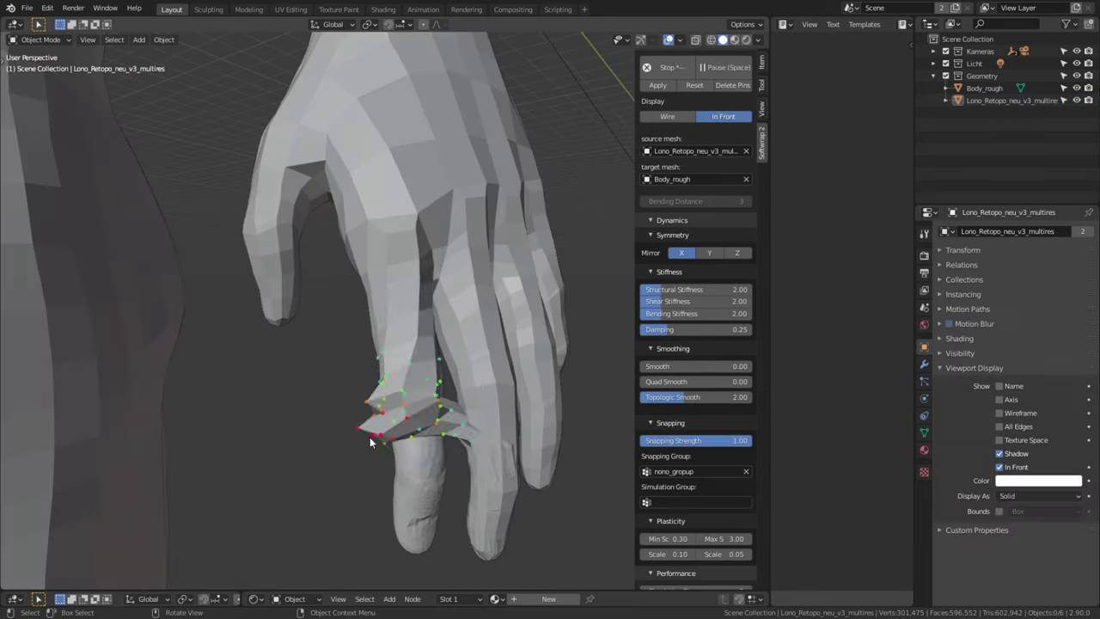
scroll(400, 430, up, 2)
scroll(455, 509, down, 2)
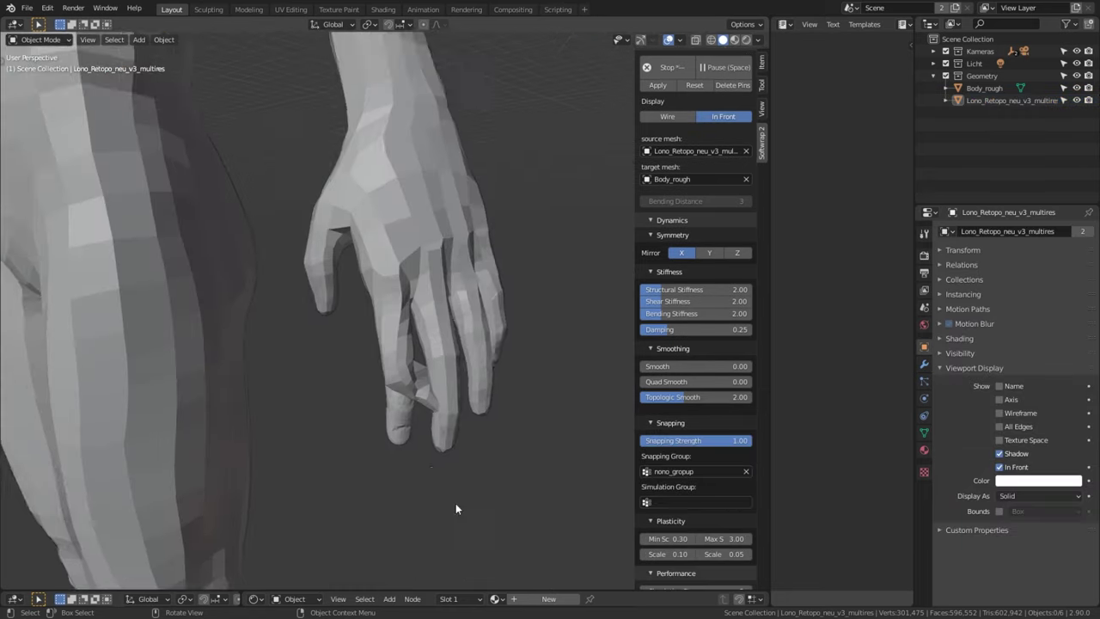
mouse_move(378, 404)
mouse_down()
mouse_move(343, 378)
mouse_move(398, 414)
mouse_up()
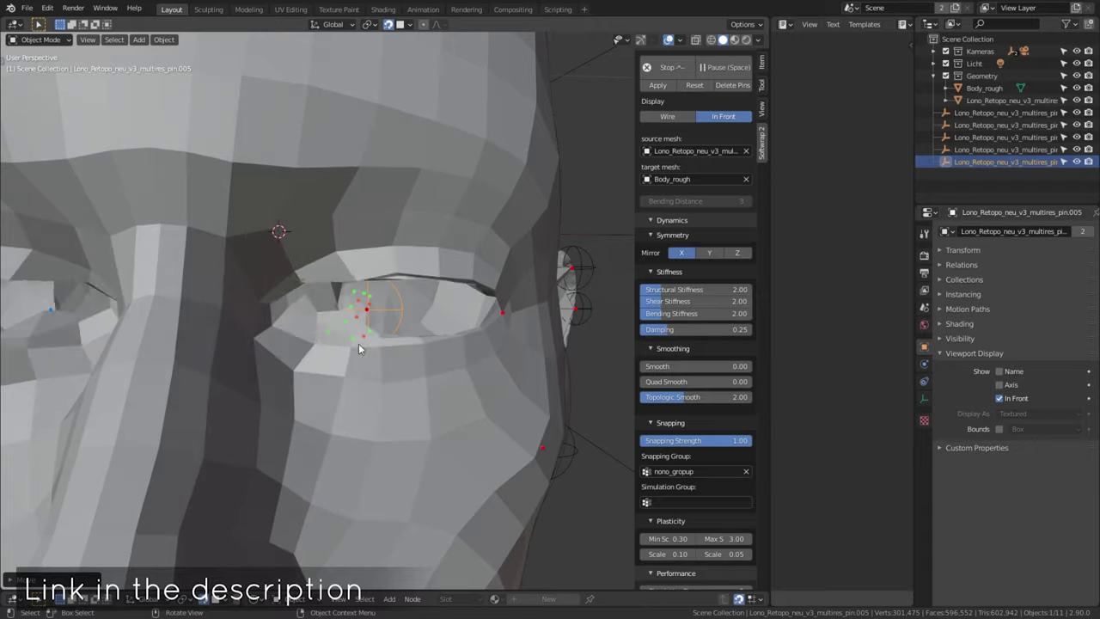
middle_drag(359, 343, 421, 316)
scroll(365, 326, down, 2)
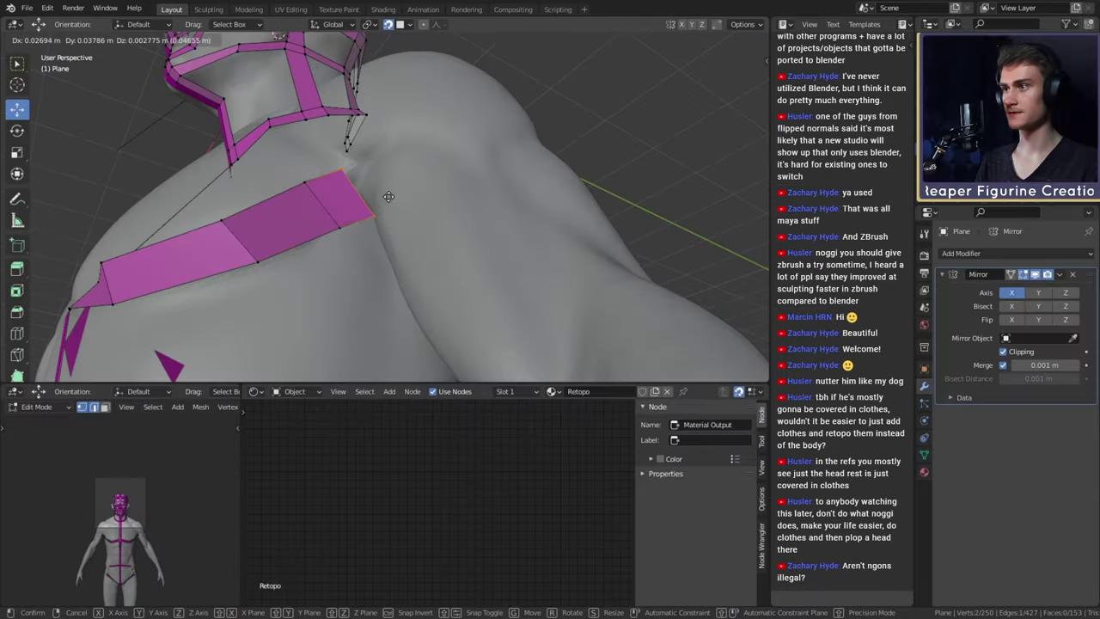
Step: Extrude and rotate new retopo faces along the shoulder strip
click(420, 201)
middle_drag(420, 201, 430, 164)
key(e)
key(r)
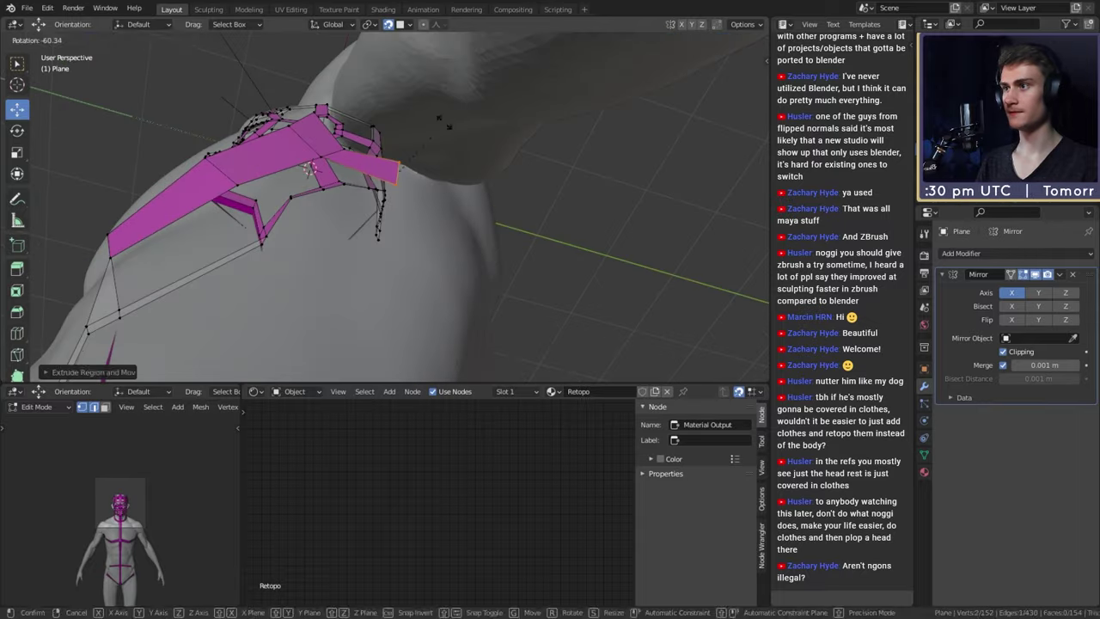
middle_drag(479, 189, 447, 249)
key(e)
key(r)
click(447, 228)
Step: Extrude more faces over the shoulder toward the head and dissolve edges around the eye opening
key(e)
key(r)
click(457, 230)
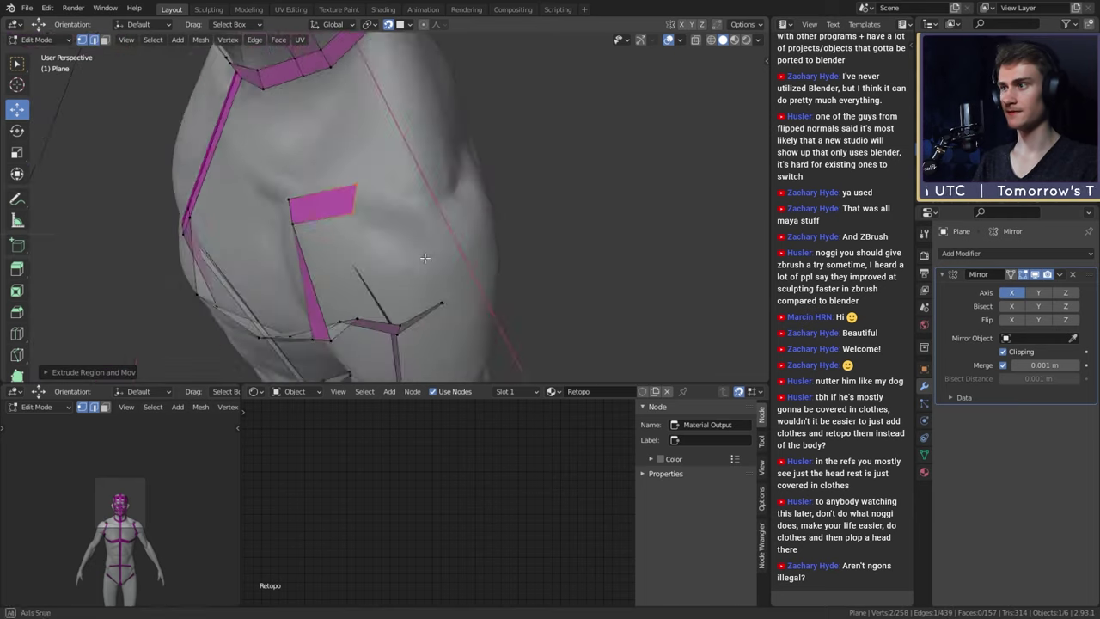
key(e)
key(r)
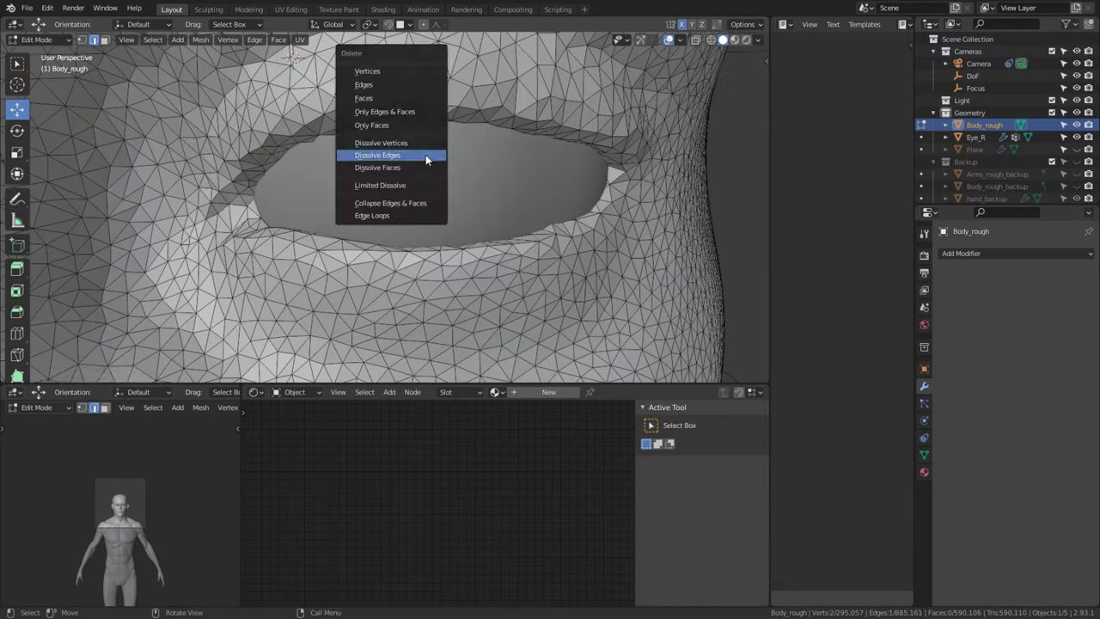
click(426, 155)
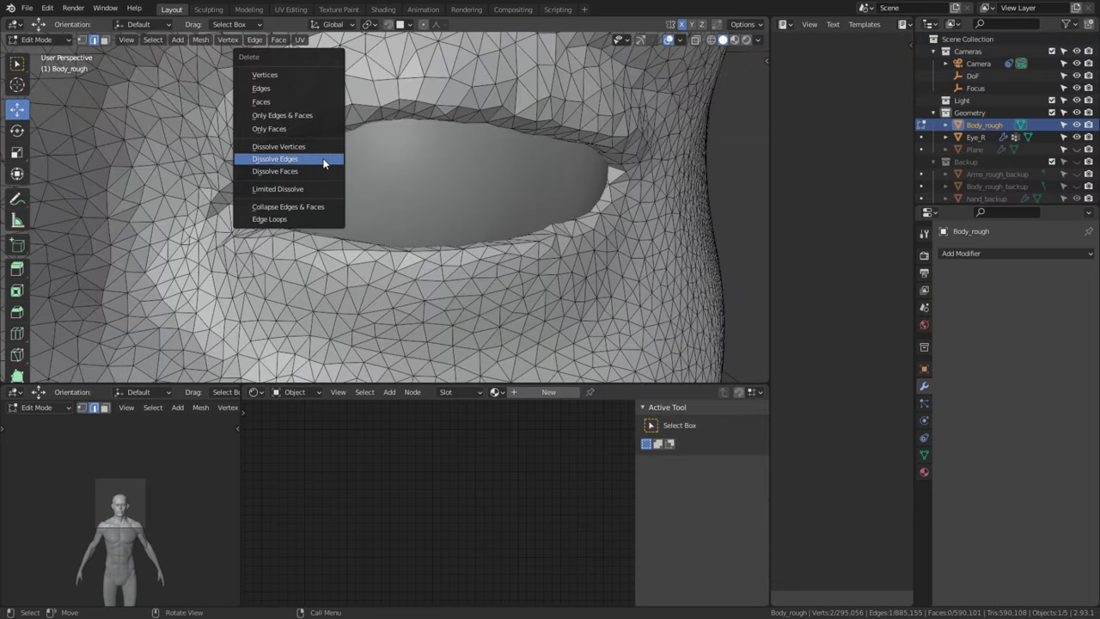
Step: Slide an eyelid vertex along its edge to refine the eye opening
click(324, 163)
middle_drag(324, 163, 447, 206)
key(x)
click(455, 206)
key(shift+v)
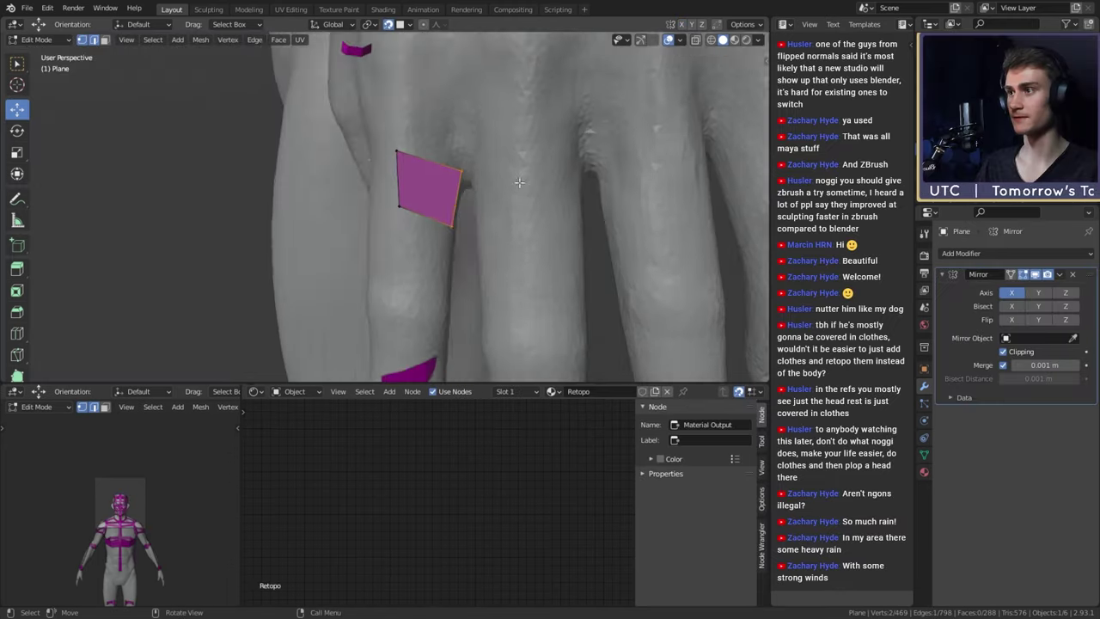
Step: Extrude and position new faces near the leg and along the finger band
middle_drag(533, 189, 429, 249)
key(e)
click(515, 189)
key(g)
click(544, 177)
scroll(481, 234, up, 2)
key(e)
click(477, 237)
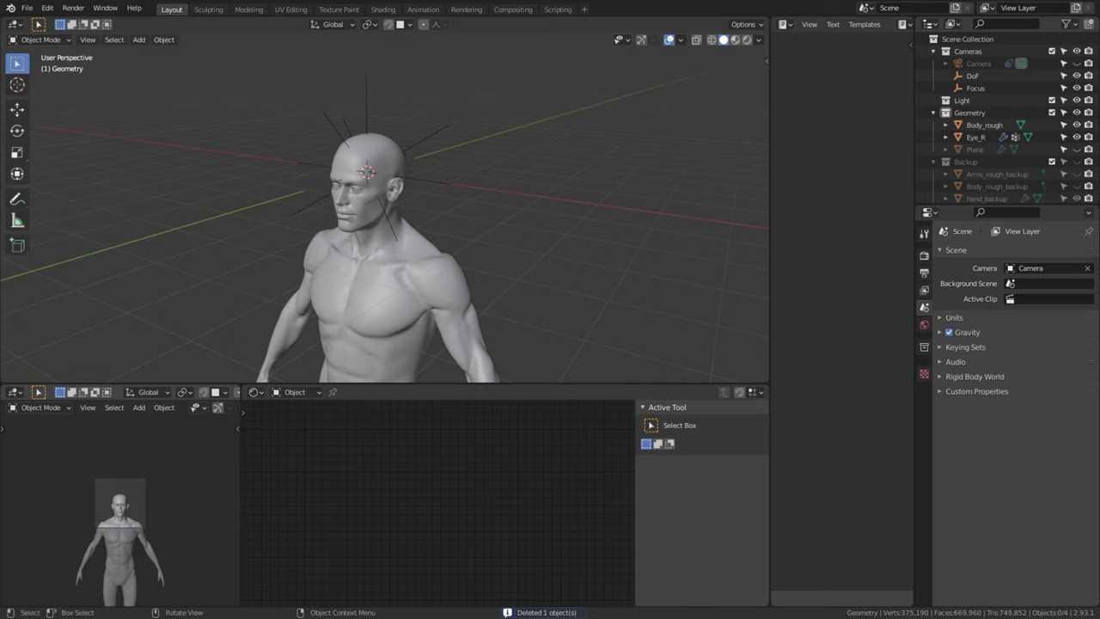
Step: Add a new plane mesh and move it beside the head
key(shift+a)
mouse_move(344, 278)
click(449, 277)
key(g)
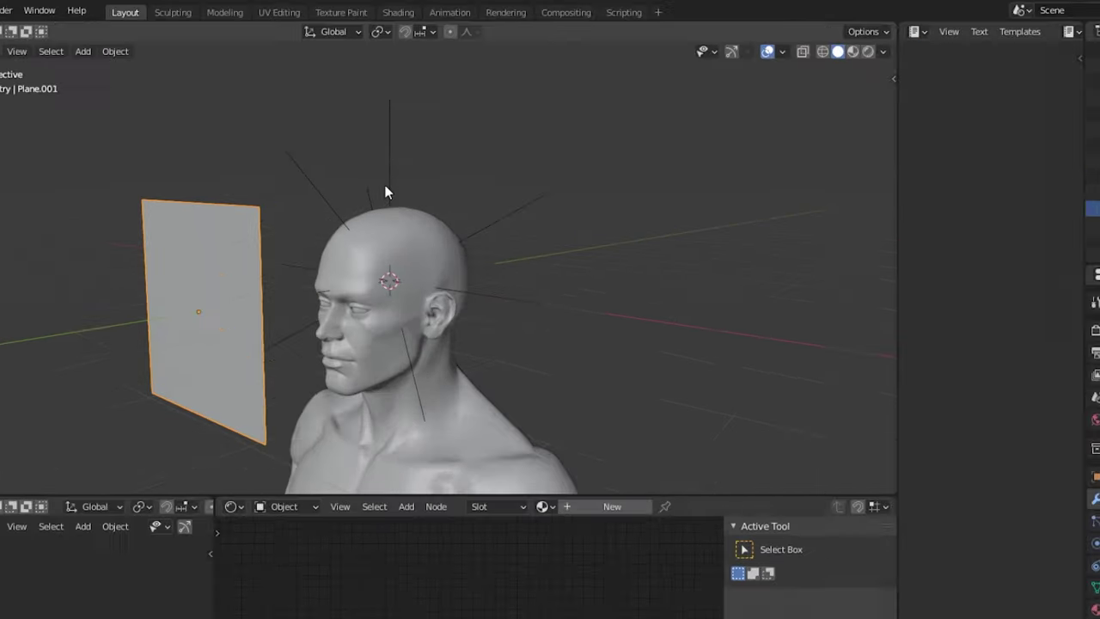
Step: Turn on snapping with the snap target set to Face
click(387, 26)
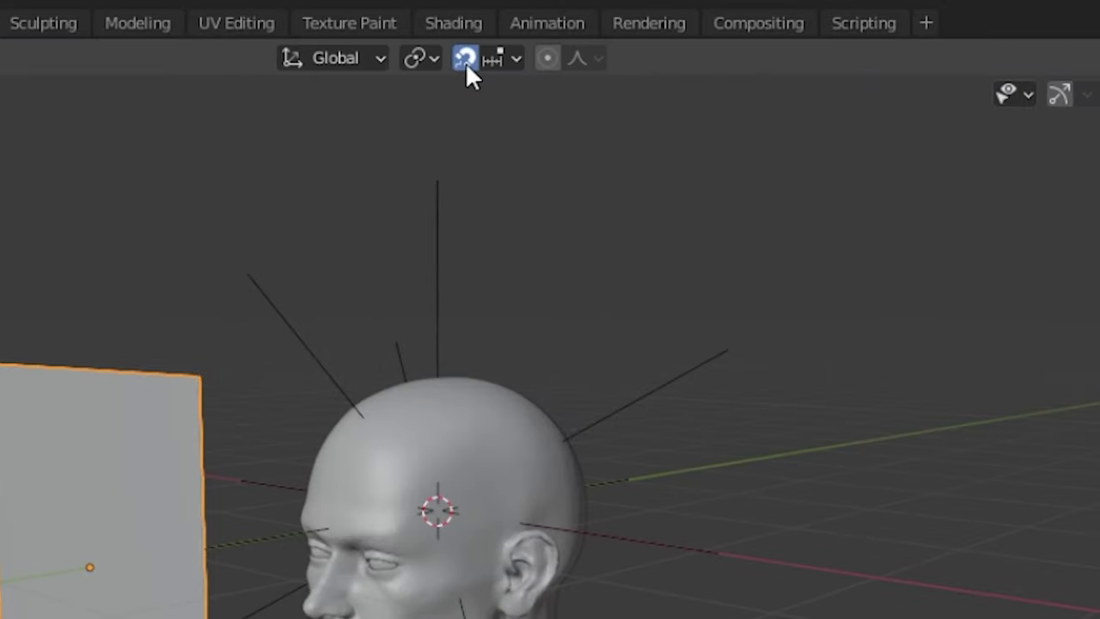
click(518, 60)
click(415, 231)
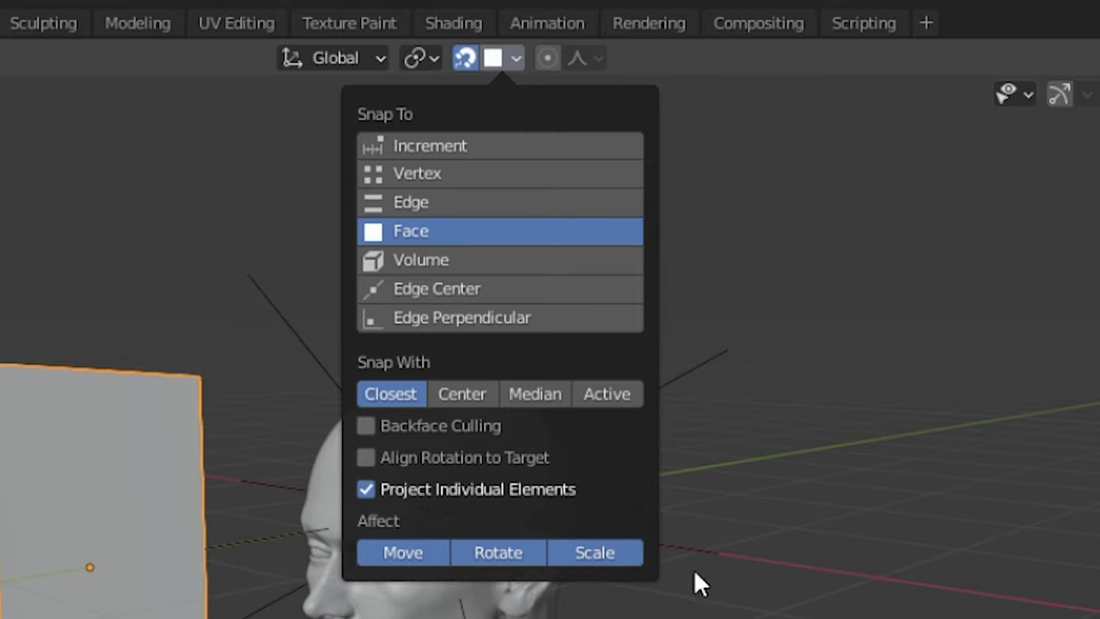
Step: Place Plane.001 on the forehead and move each of its vertices onto the brow
key(g)
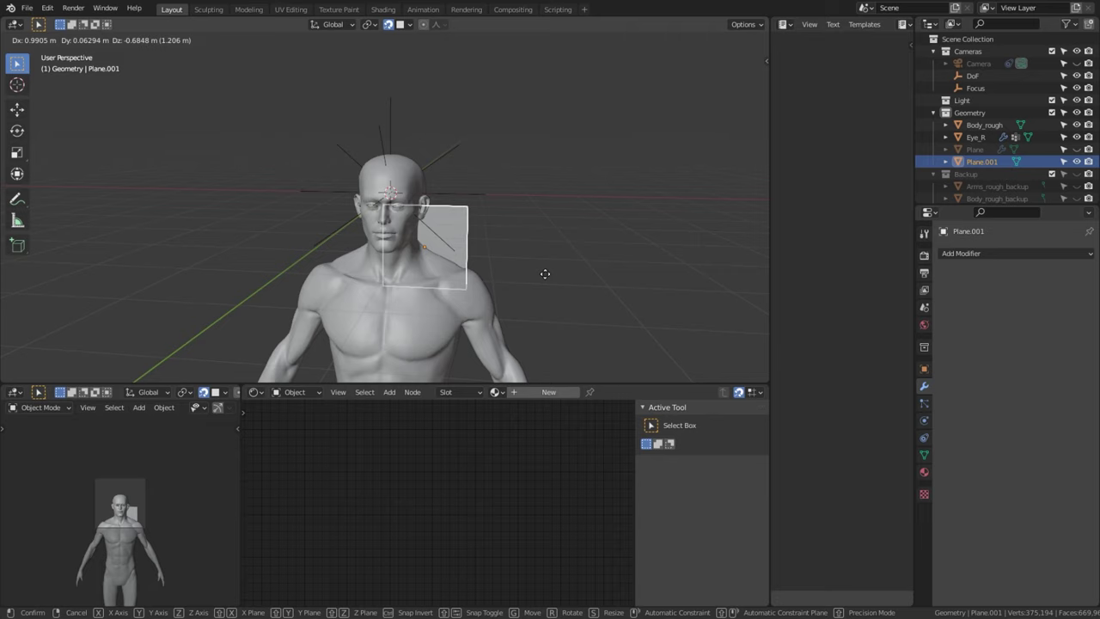
click(508, 224)
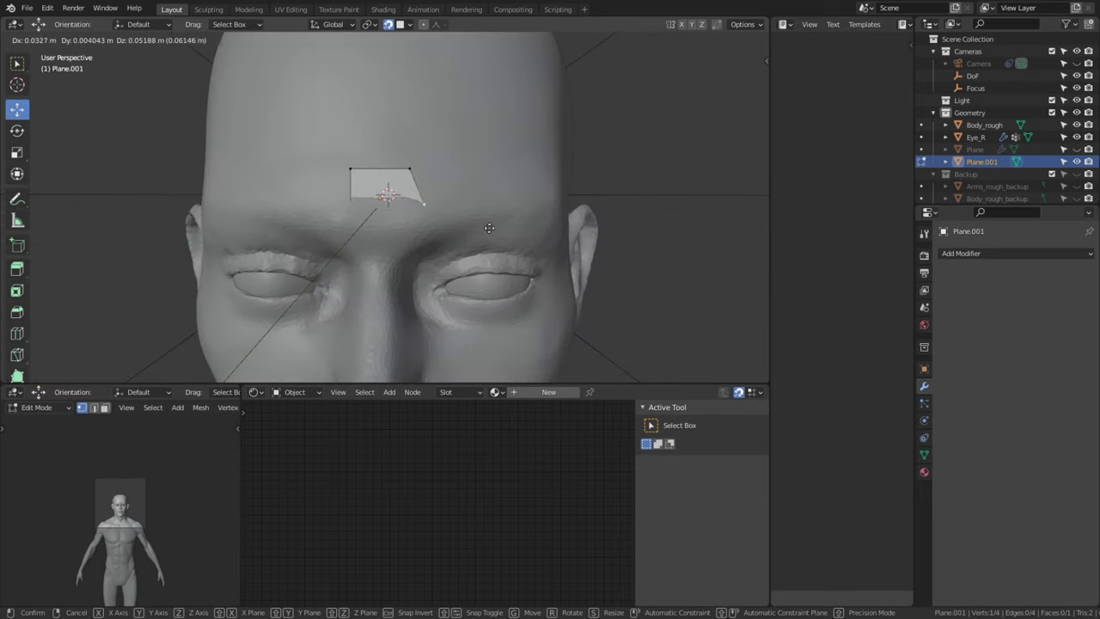
click(392, 240)
key(g)
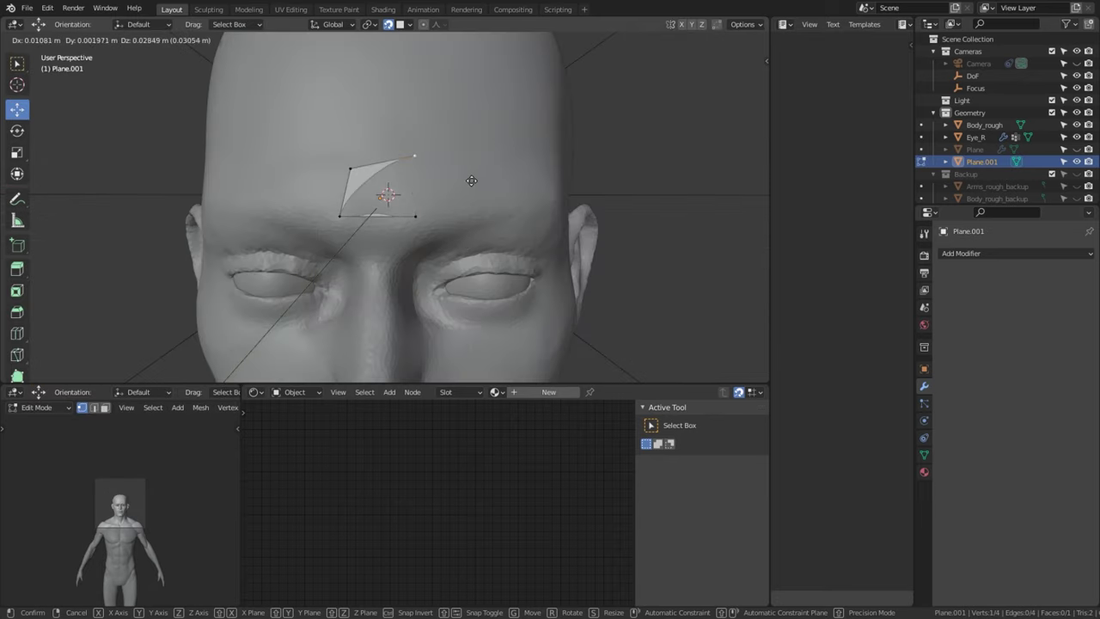
click(400, 178)
key(g)
click(397, 196)
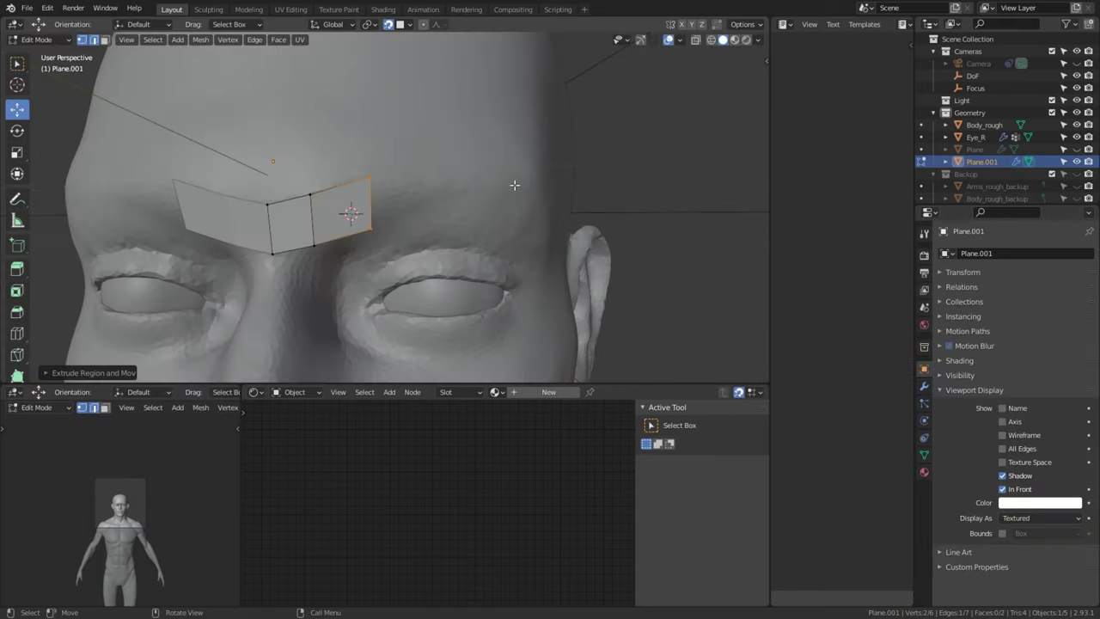
Step: Confirm the rotated extruded brow face and check the strip from around the head
middle_drag(610, 231, 493, 196)
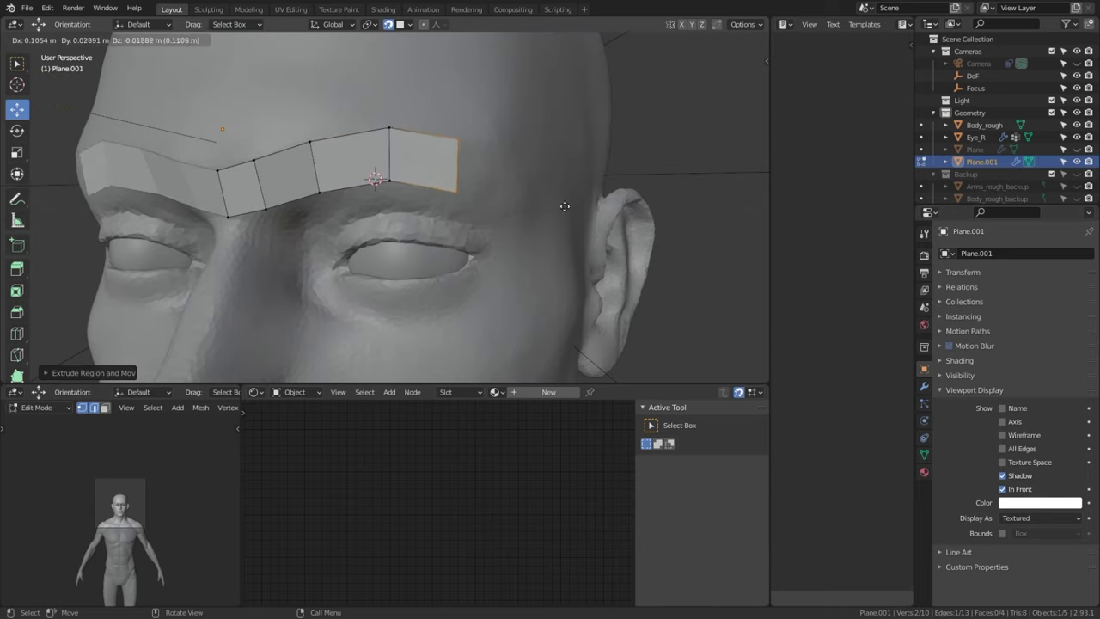
click(607, 228)
middle_drag(607, 228, 542, 217)
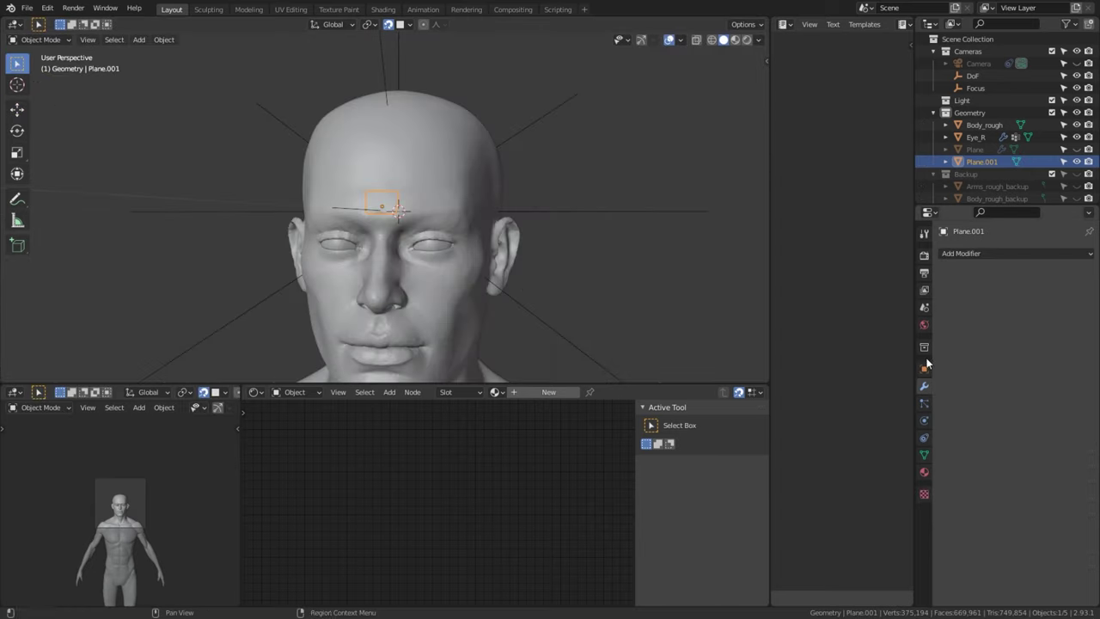
Step: Add a Mirror modifier to the plane so the strip appears over both eyes
click(985, 255)
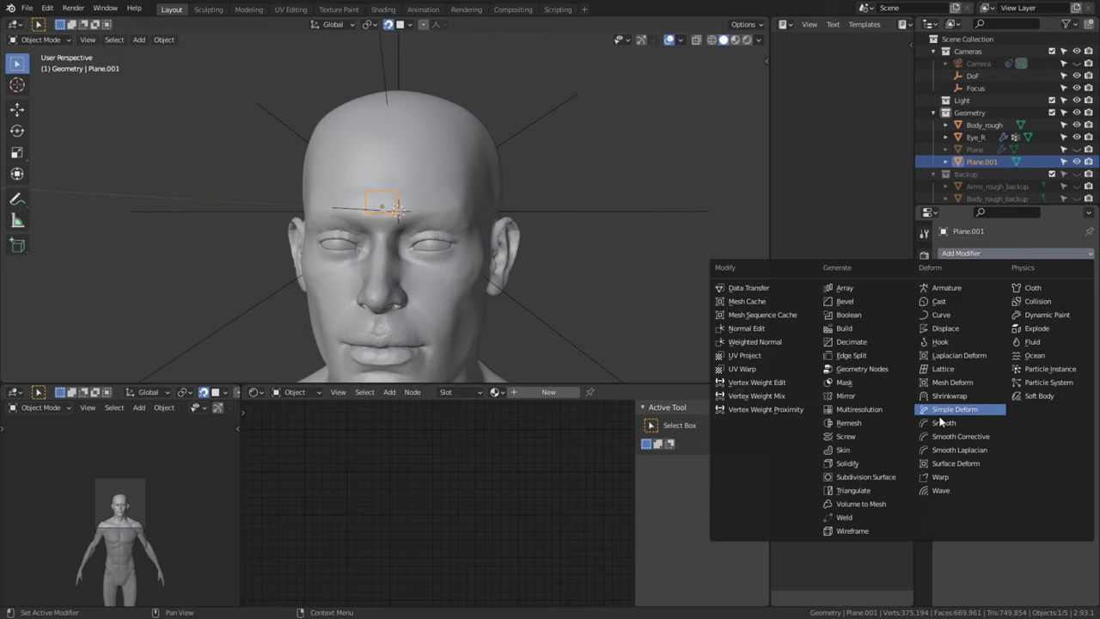
click(849, 395)
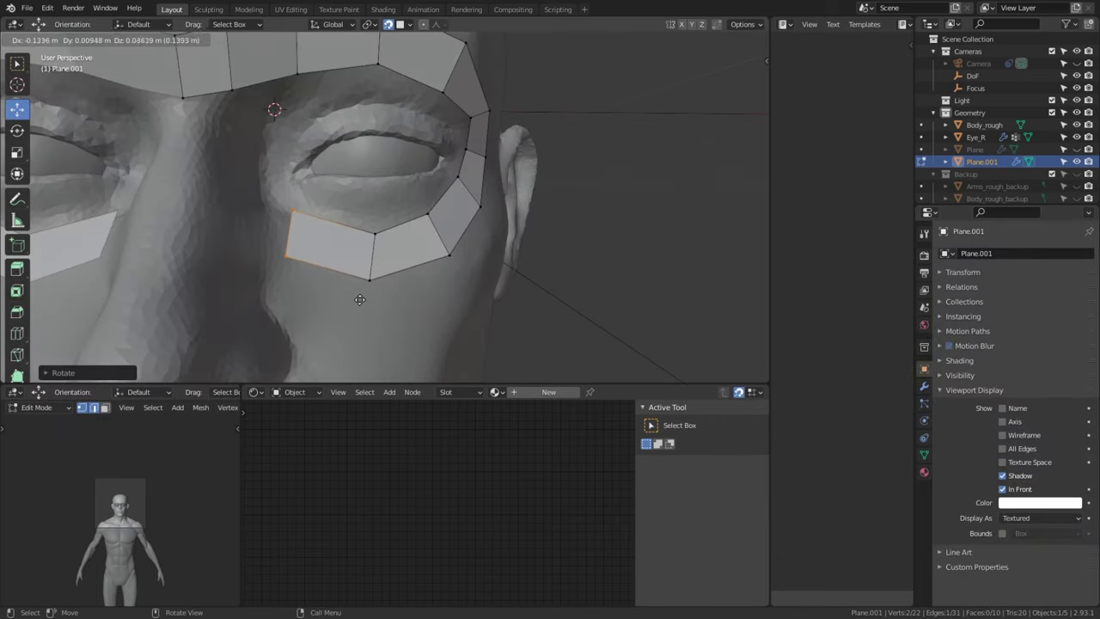
mouse_move(360, 299)
middle_down()
mouse_move(369, 288)
mouse_move(360, 278)
middle_up()
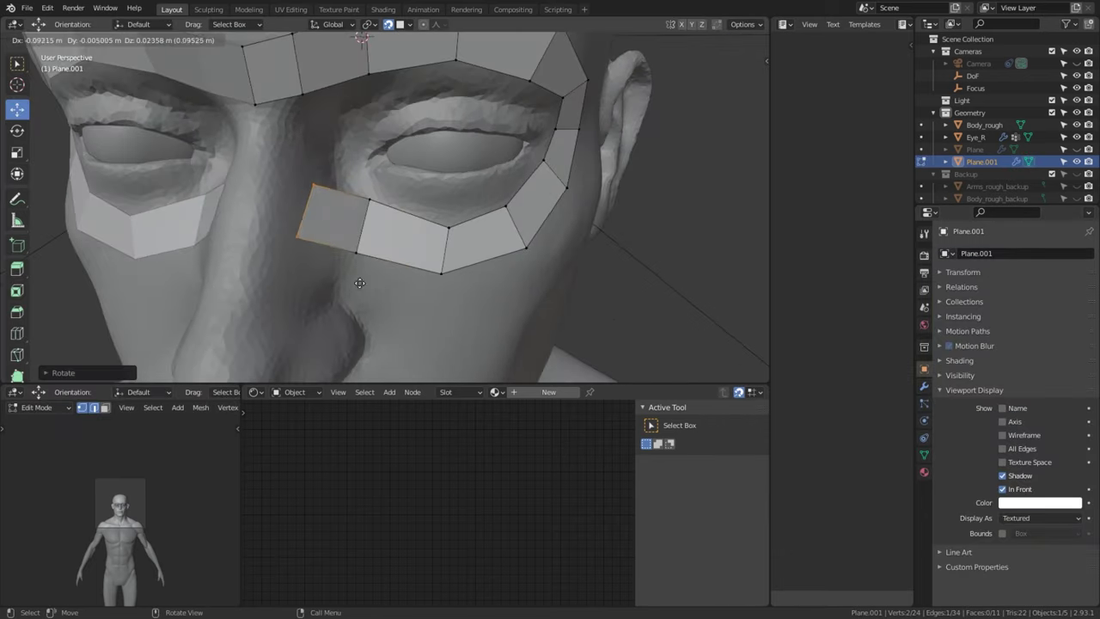
Step: Extrude a new face below the eye and rotate it to follow the cheek
key(e)
click(378, 257)
key(r)
click(445, 268)
scroll(444, 268, down, 5)
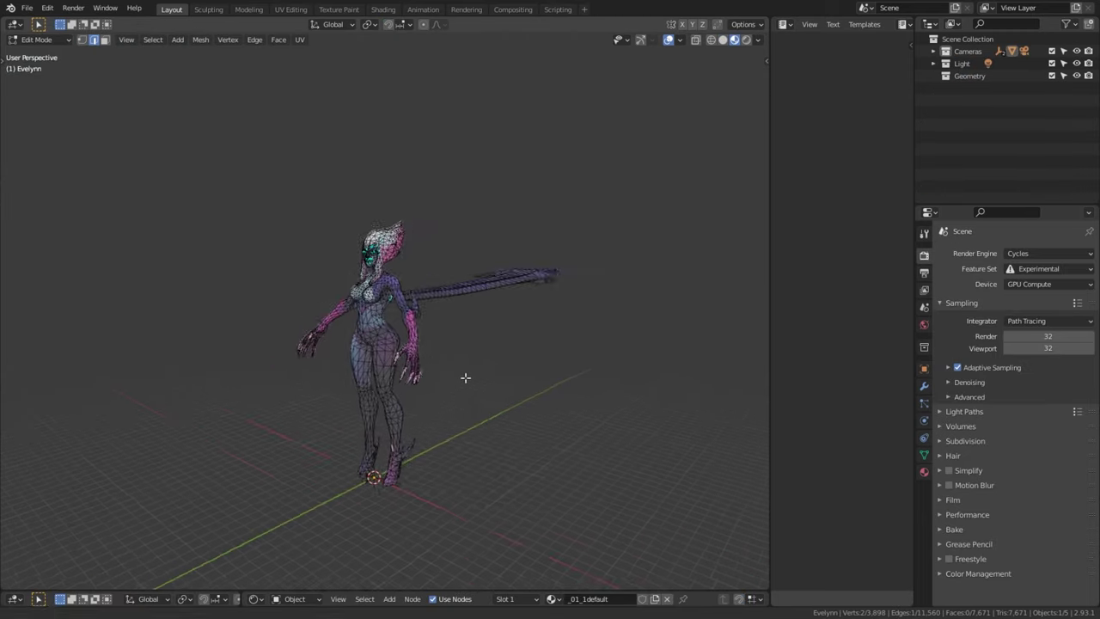
scroll(465, 377, up, 8)
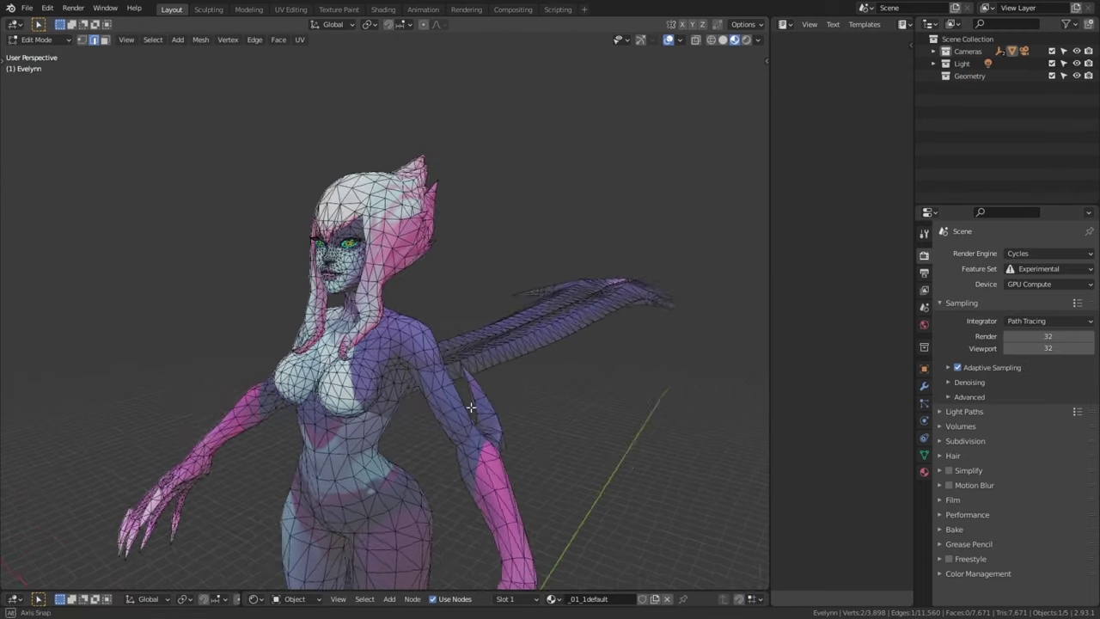
middle_drag(495, 406, 501, 337)
key(KP_Decimal)
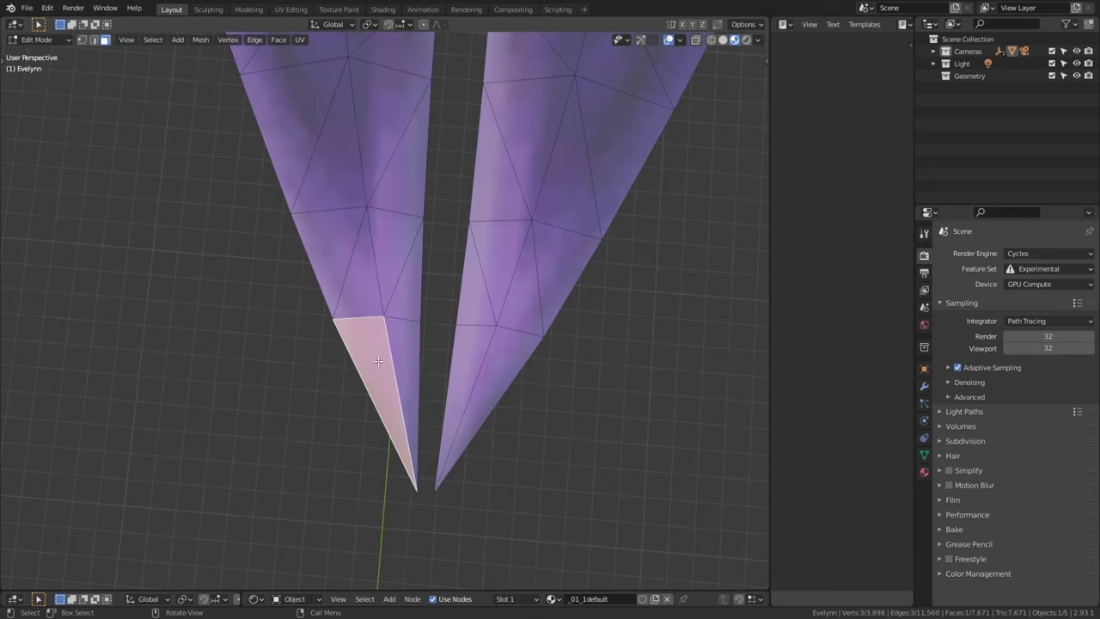
middle_drag(378, 361, 450, 159)
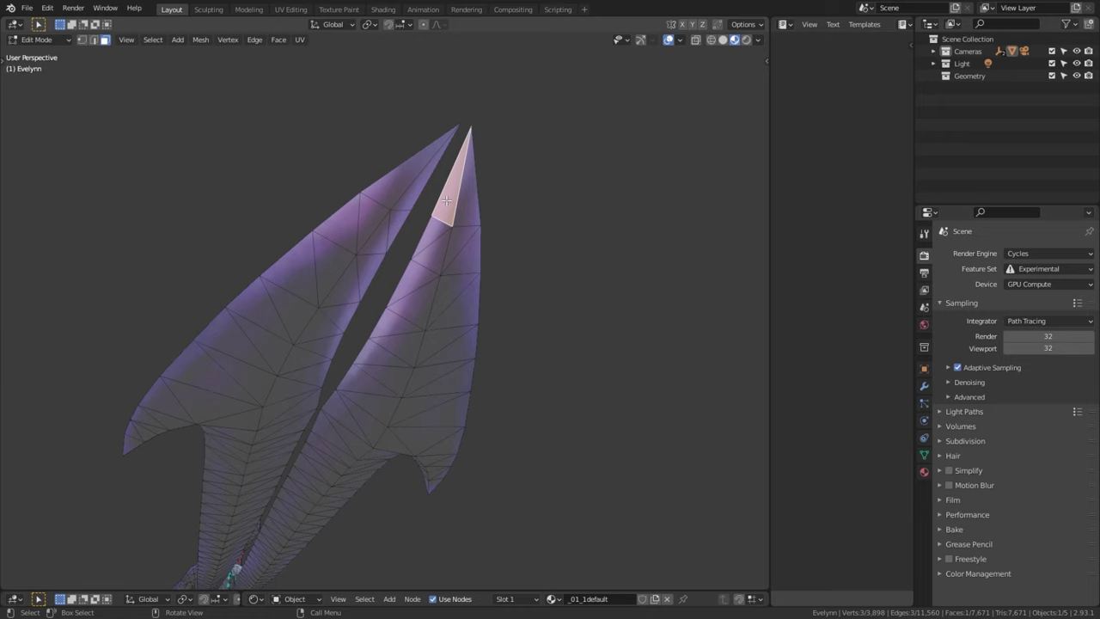
middle_drag(440, 236, 352, 334)
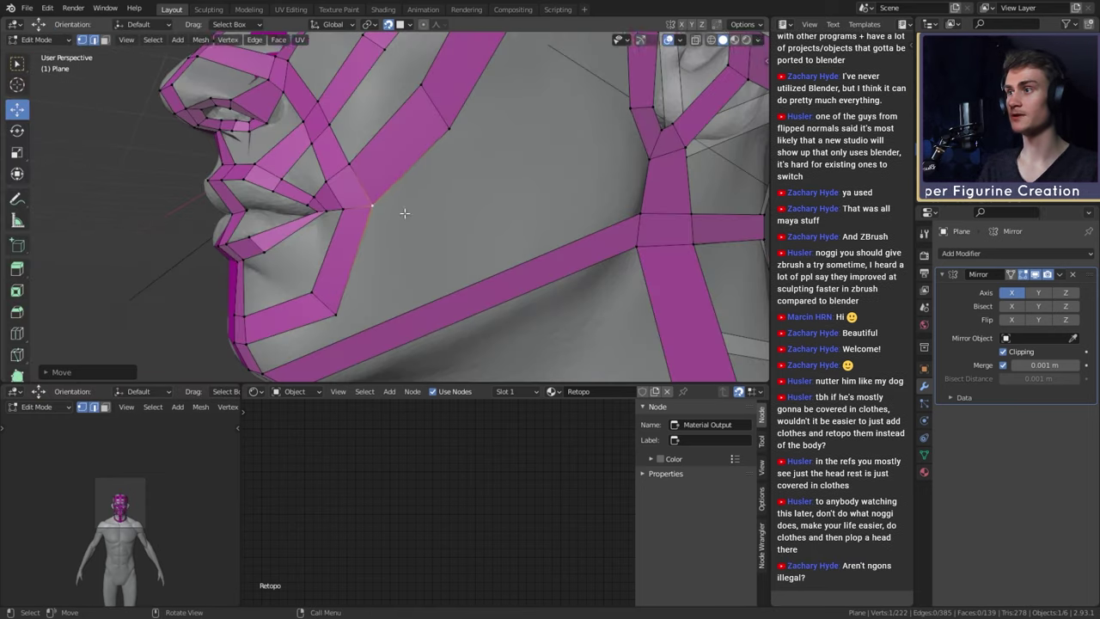
Step: Confirm an extruded face on the torso strip and scale its selected edge
middle_drag(464, 219, 502, 245)
click(26, 8)
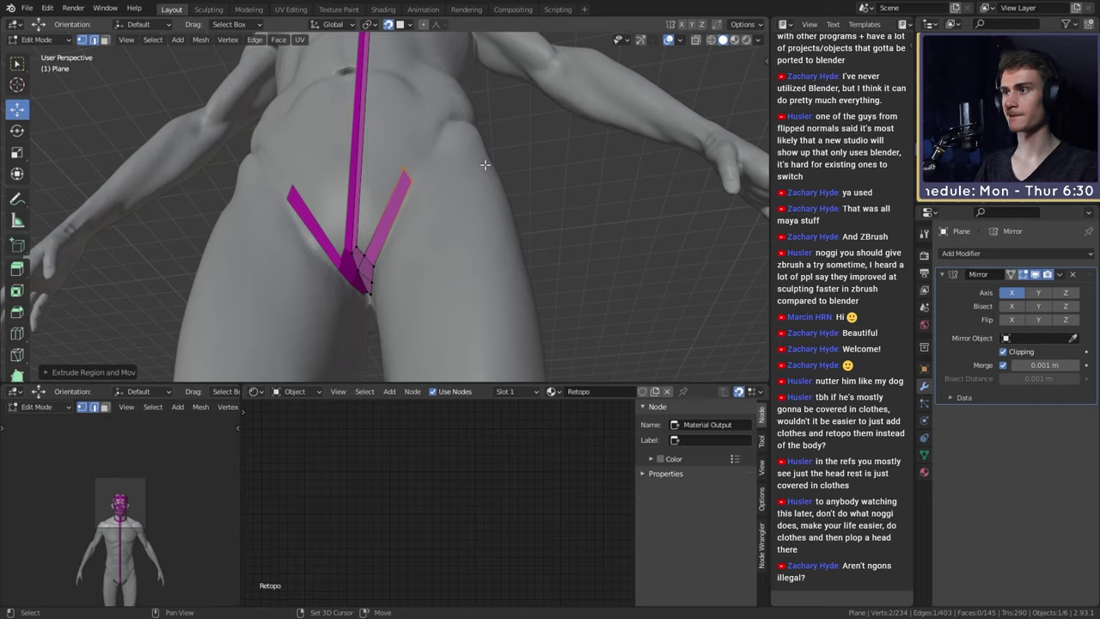
click(491, 215)
middle_drag(490, 215, 430, 243)
key(s)
click(585, 225)
Step: Extrude another torso face and rotate it to follow the body
key(e)
click(570, 233)
key(r)
click(450, 245)
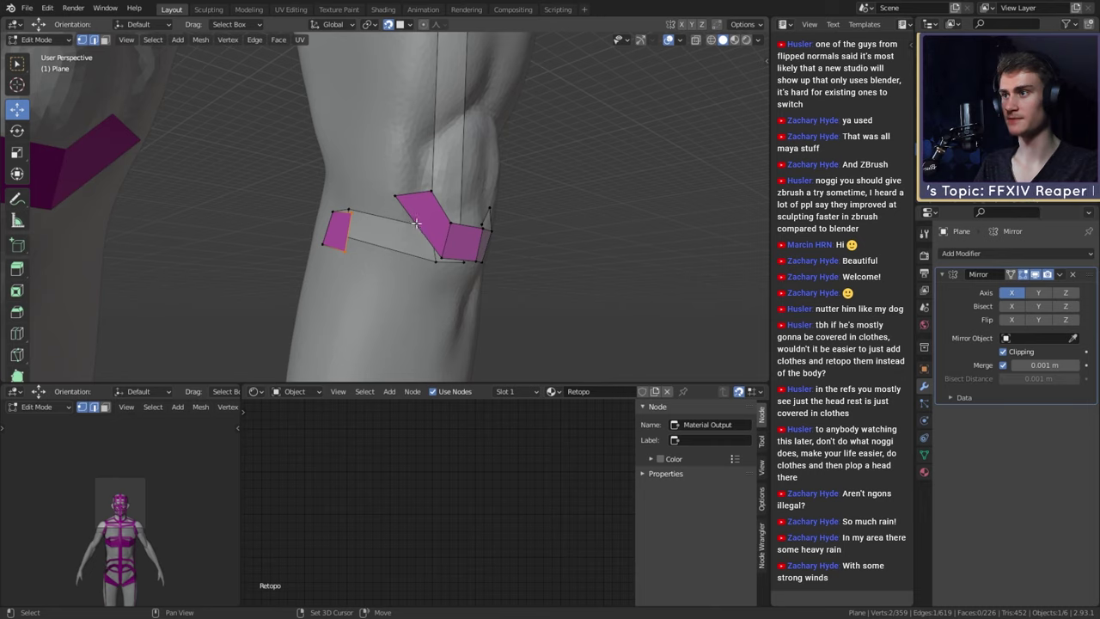
Step: Fill a new face between knee vertices, then move and scale the knee strip
middle_drag(370, 238, 481, 283)
shift+click(464, 249)
key(f)
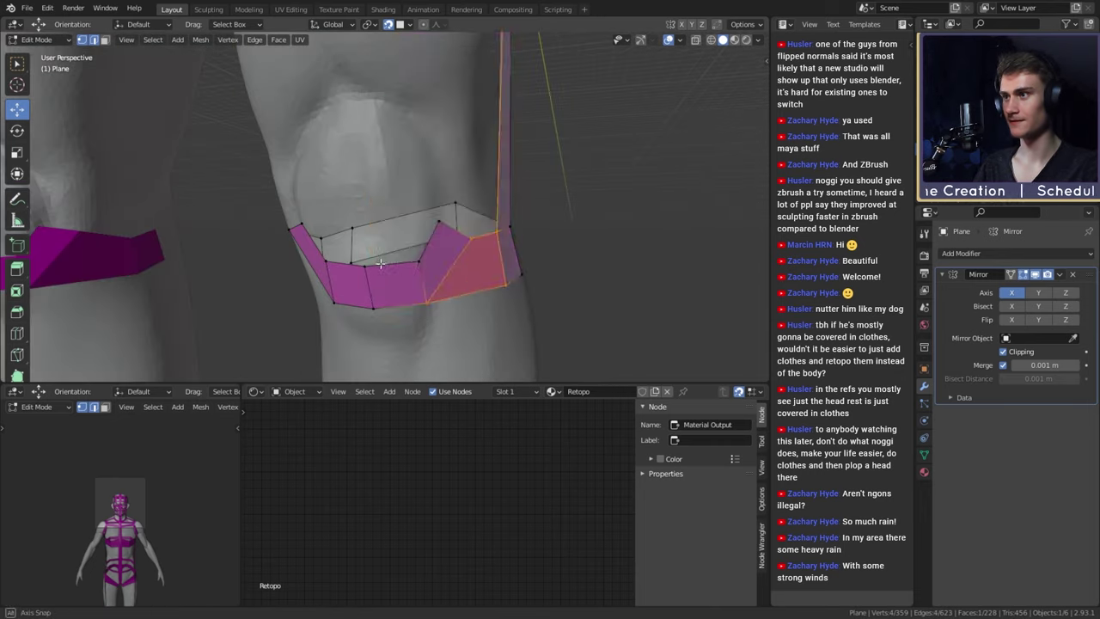
key(g)
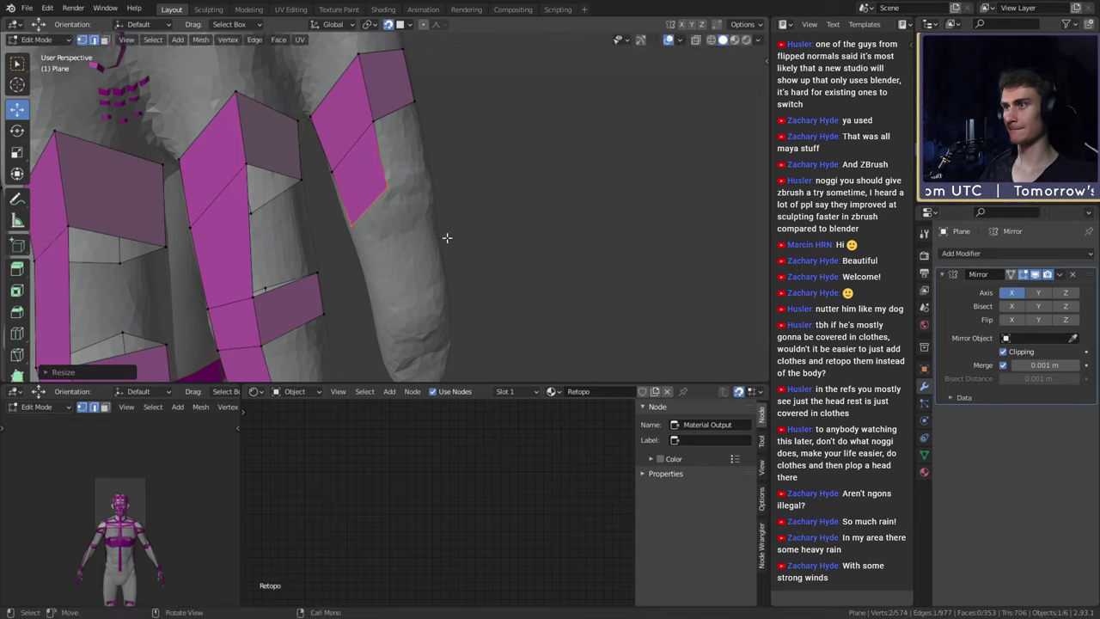
scroll(454, 262, up, 2)
key(s)
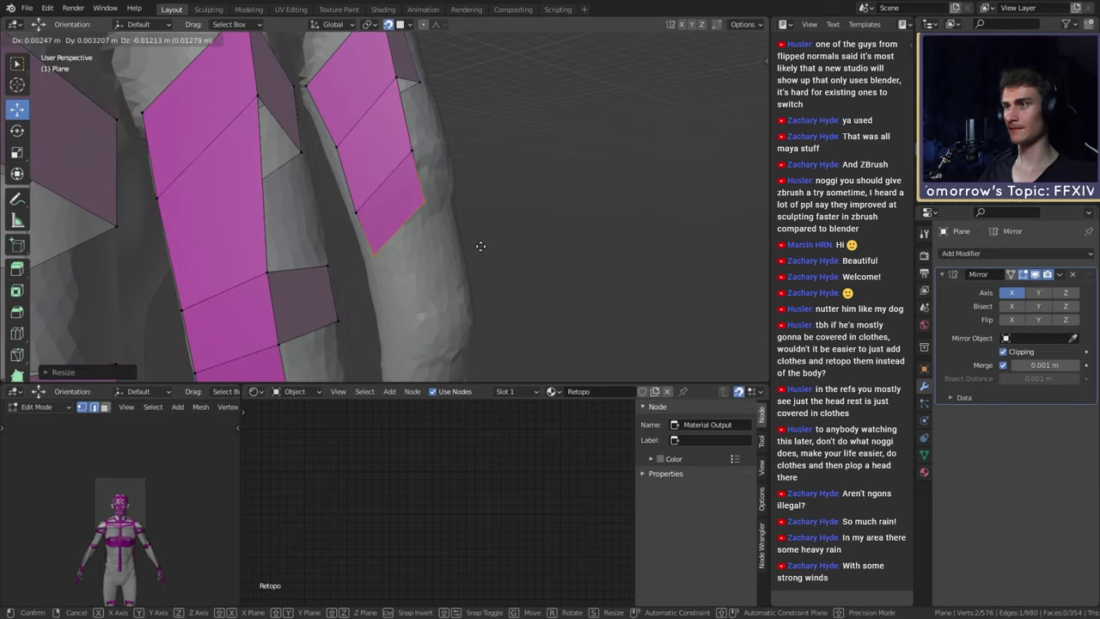
click(480, 245)
Step: Confirm the rotation of a new leg-strip face and inspect the leg strips
middle_drag(481, 246, 372, 225)
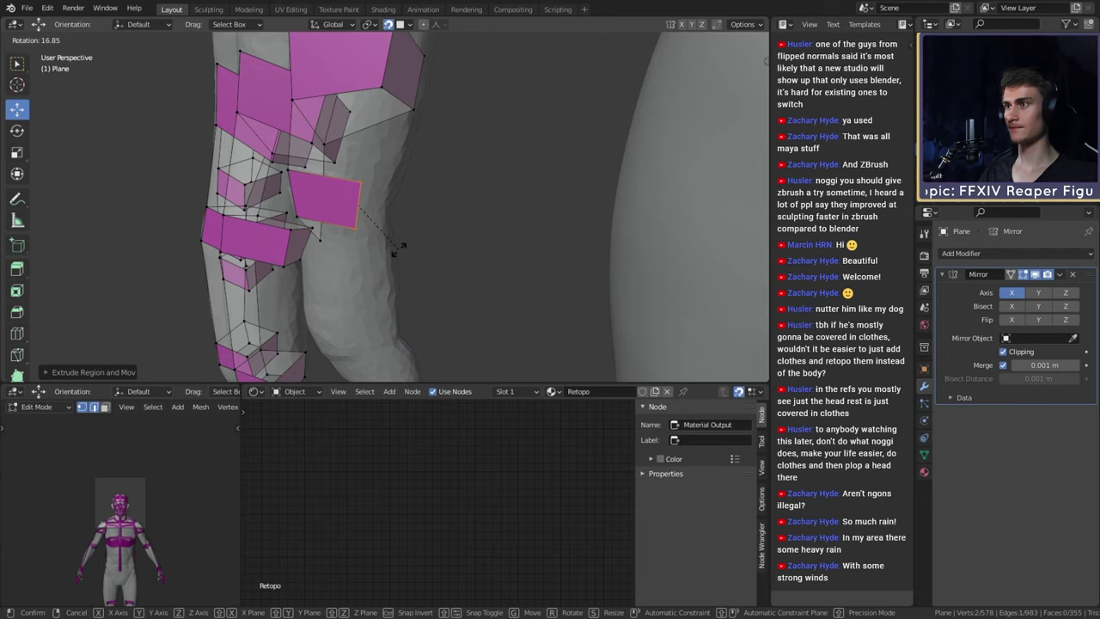
click(397, 247)
scroll(447, 237, up, 2)
middle_drag(496, 228, 330, 184)
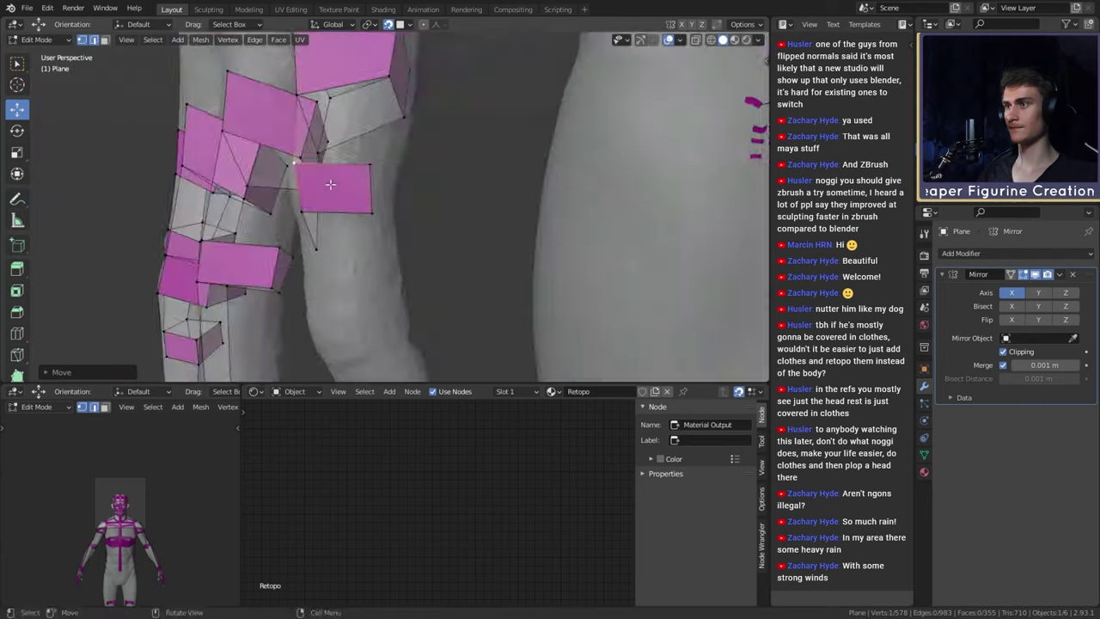
scroll(330, 184, down, 3)
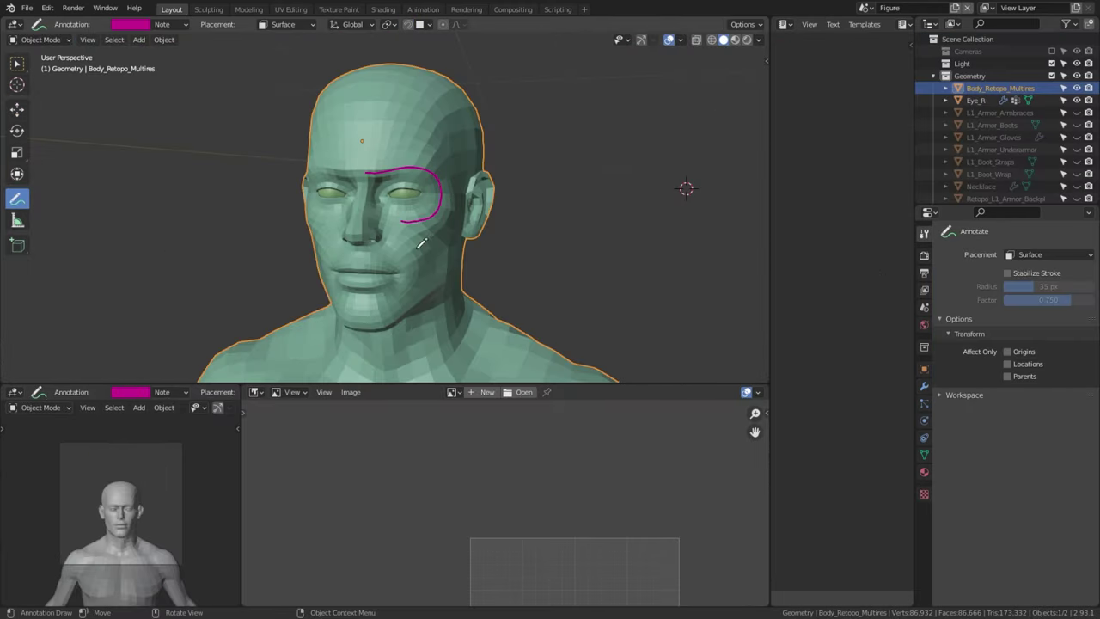
Step: Draw guide lines down the nose, across the face and chest, up the torso and along the arm
scroll(442, 305, up, 3)
drag(404, 38, 397, 258)
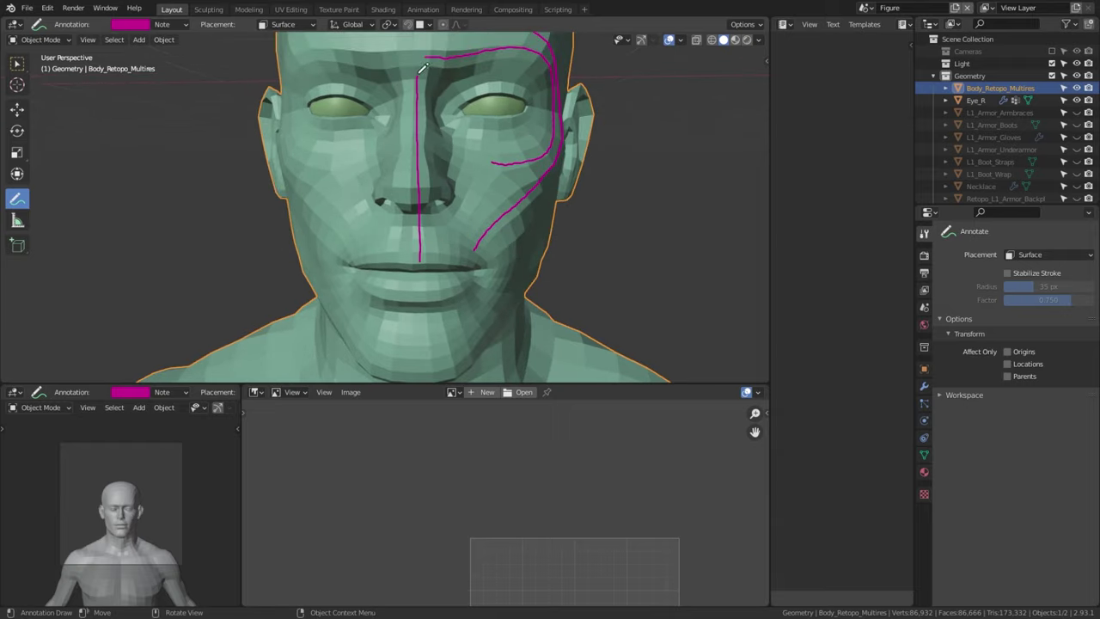
shift+middle_drag(398, 239, 398, 119)
drag(531, 157, 471, 160)
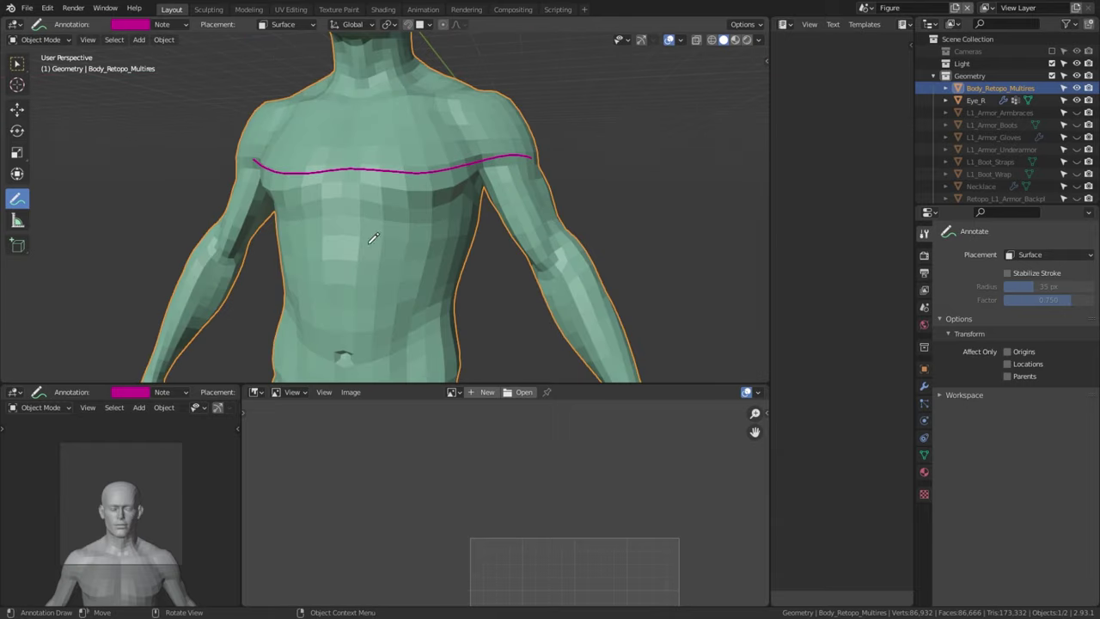
drag(439, 157, 424, 71)
mouse_move(425, 71)
middle_down()
mouse_move(490, 282)
mouse_move(438, 86)
middle_up()
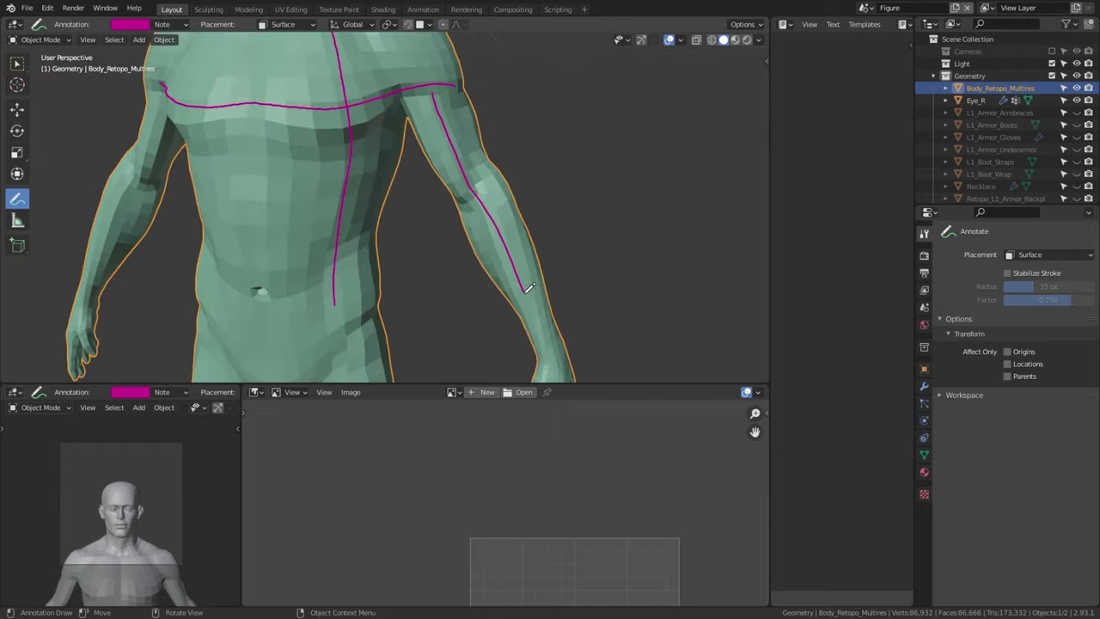
Step: From the back, draw a V-shaped line across the lower back and two lines down the hip
middle_drag(529, 288, 481, 215)
drag(305, 125, 434, 131)
mouse_move(433, 131)
middle_down()
mouse_move(387, 172)
mouse_move(382, 251)
middle_up()
drag(382, 251, 416, 159)
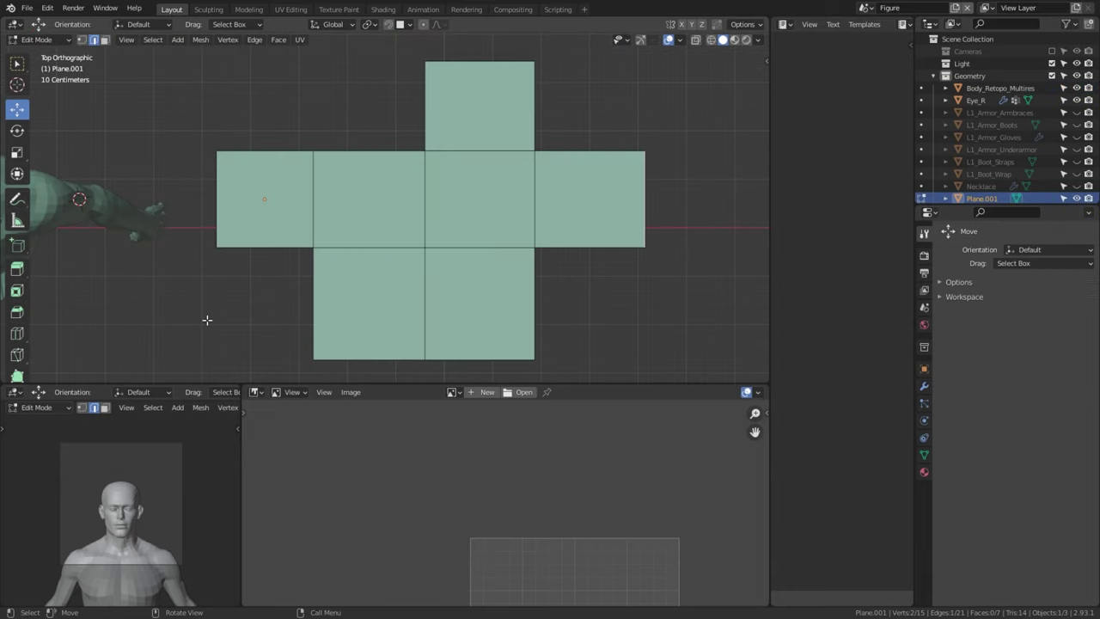
Step: Round off the cube with a Ctrl+1 Catmull-Clark subdivision at viewport level 1 and inspect it
key(ctrl+r)
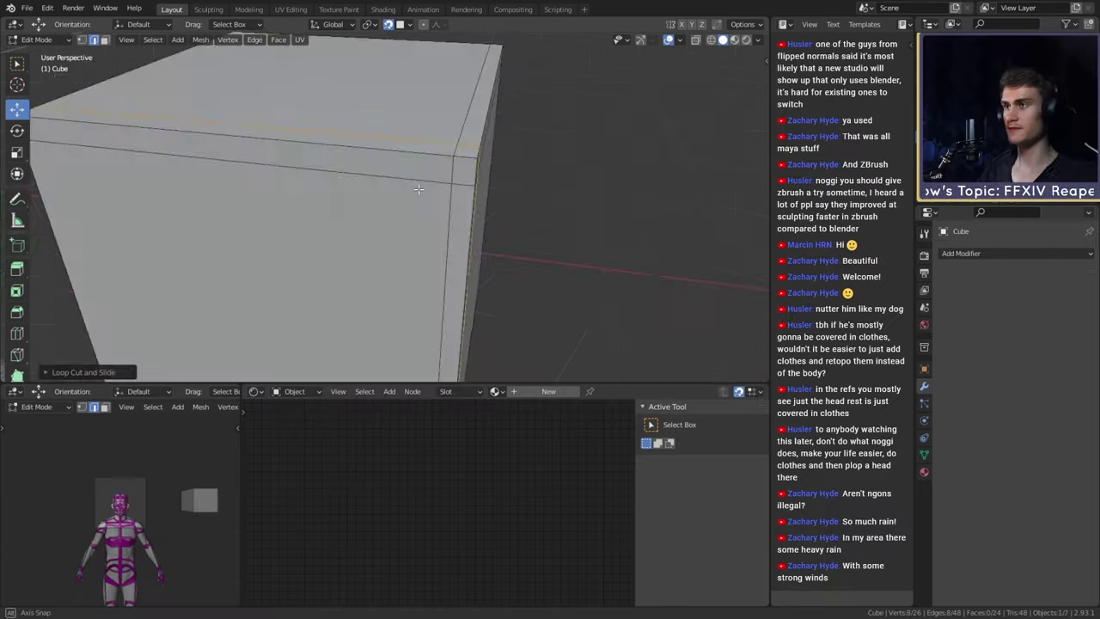
middle_drag(370, 172, 588, 218)
key(ctrl+1)
scroll(476, 185, down, 8)
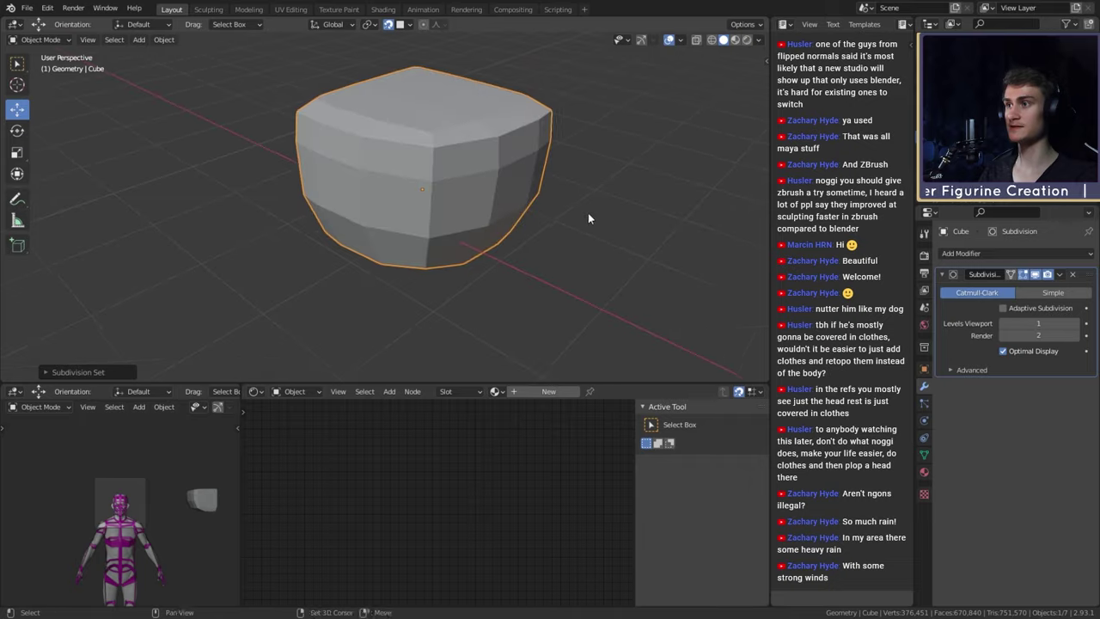
scroll(427, 182, up, 5)
scroll(427, 182, down, 3)
middle_drag(427, 182, 432, 154)
scroll(431, 154, up, 2)
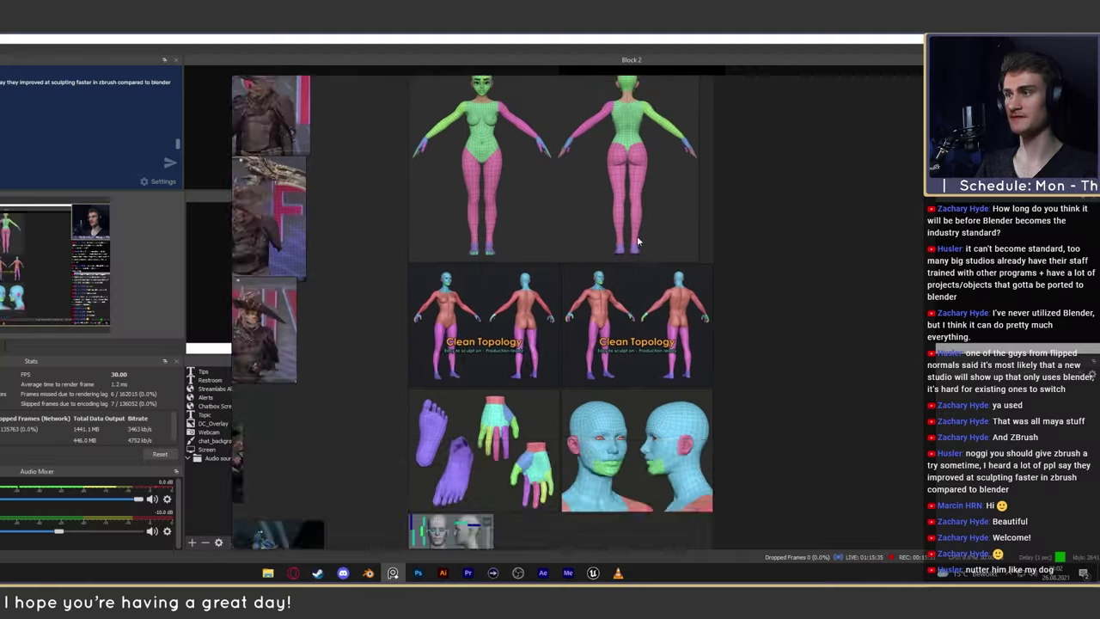
Step: Scroll the clean-topology reference board to the hand and head wireframe studies
scroll(568, 258, down, 5)
ctrl+scroll(587, 294, up, 2)
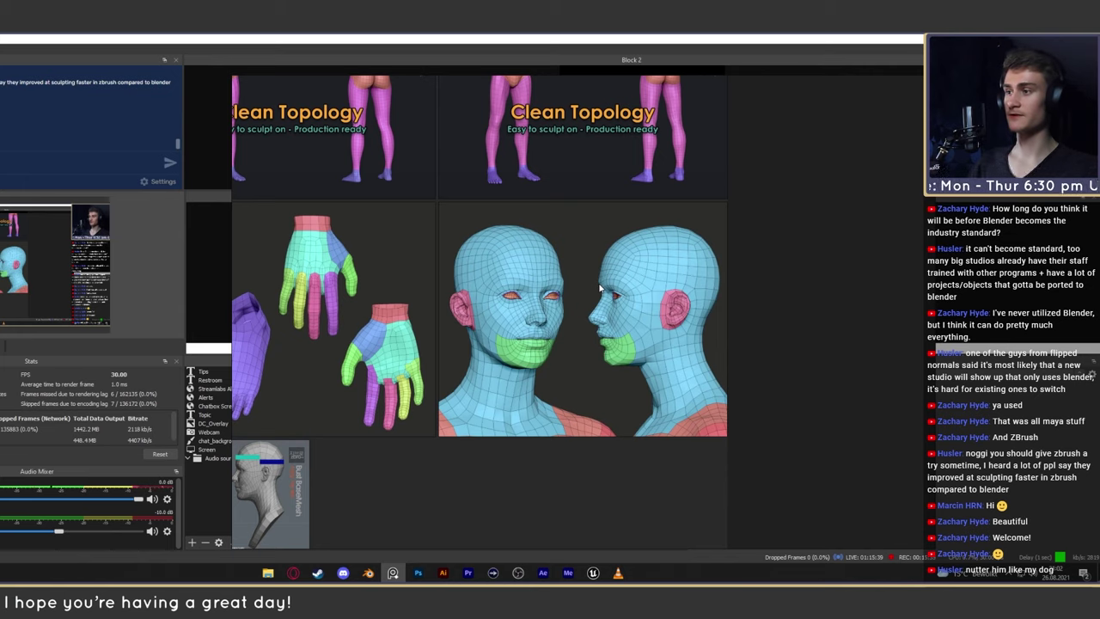
ctrl+scroll(594, 303, up, 3)
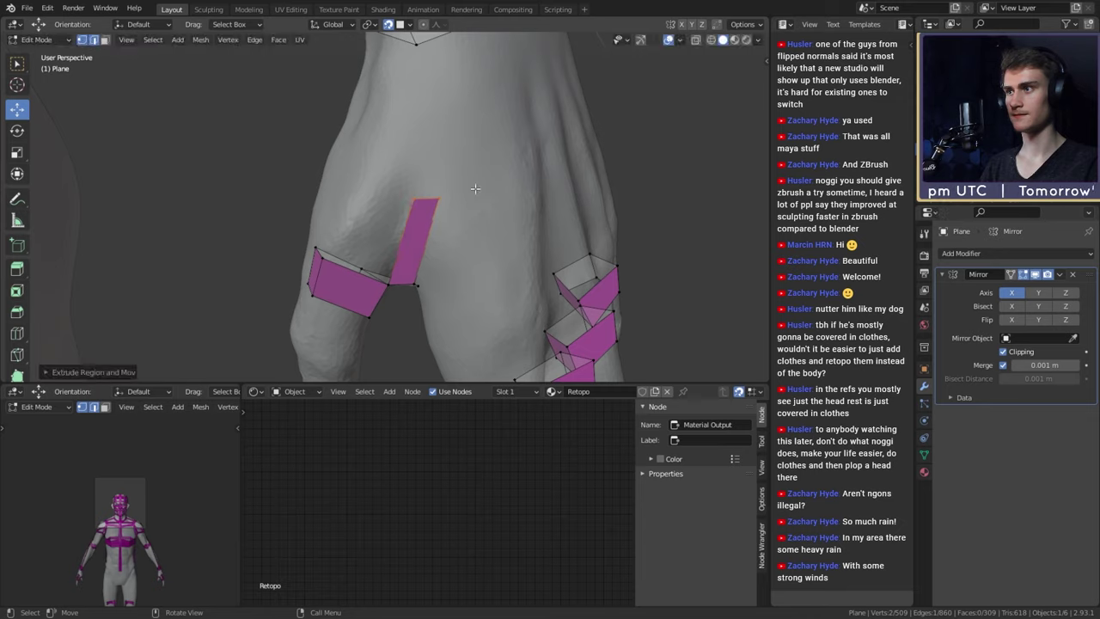
Step: Slide the extruded face into a hip strip and snap its top vertex onto a quad corner
middle_drag(476, 189, 451, 184)
key(g)
click(545, 180)
key(r)
right_click(433, 214)
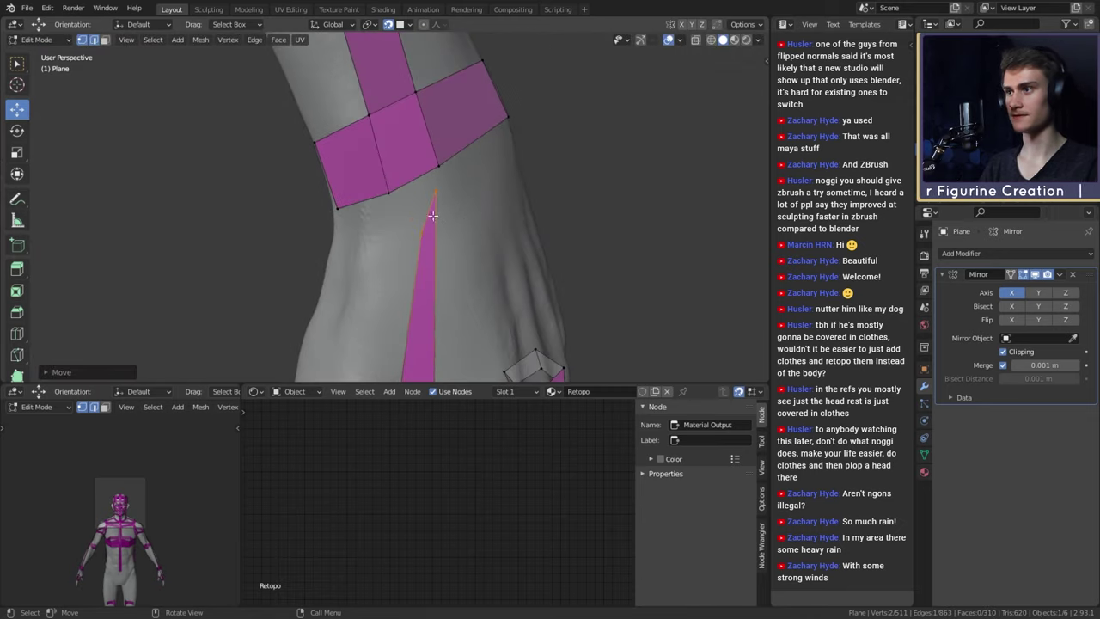
key(g)
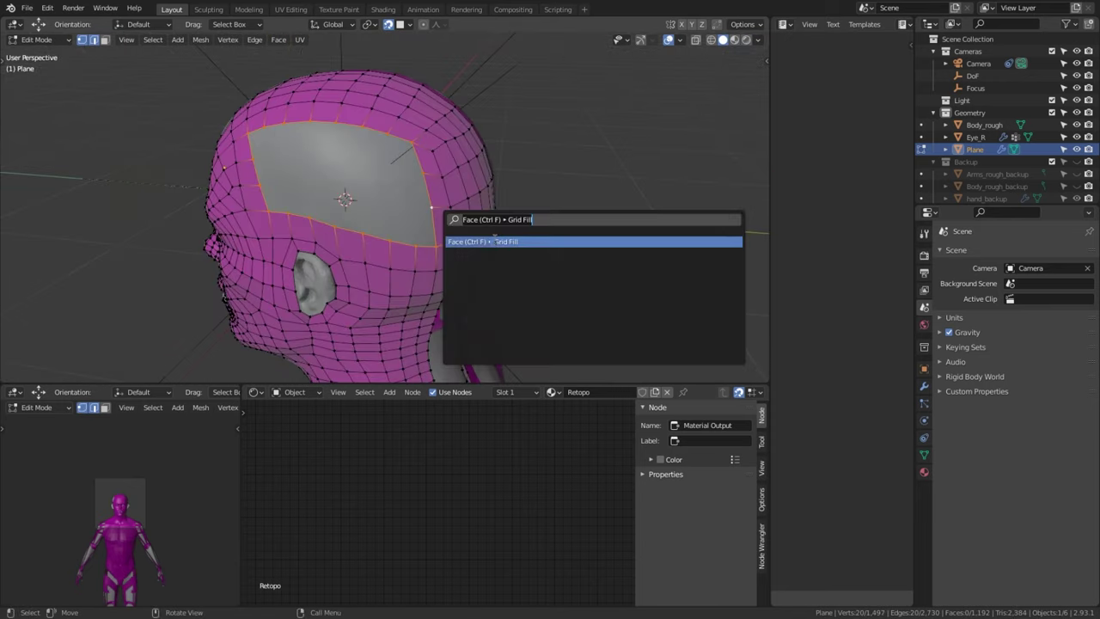
Step: Grid-fill the head hole with span 3 and a shifted offset
key(Return)
click(166, 341)
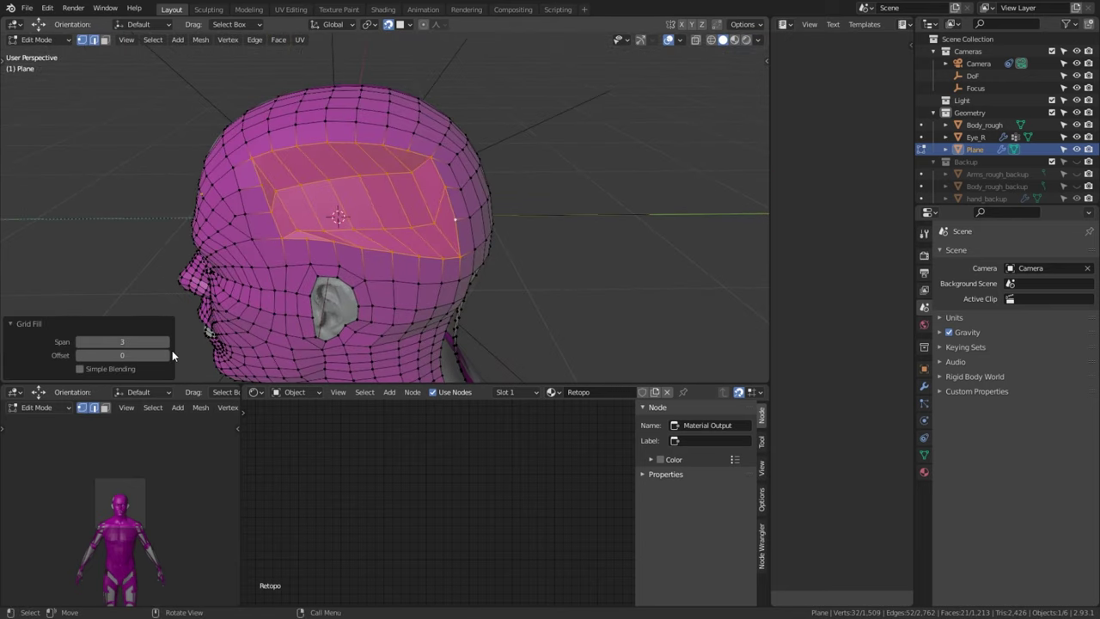
click(167, 354)
click(167, 354)
click(167, 354)
click(167, 355)
click(167, 355)
click(167, 354)
click(166, 355)
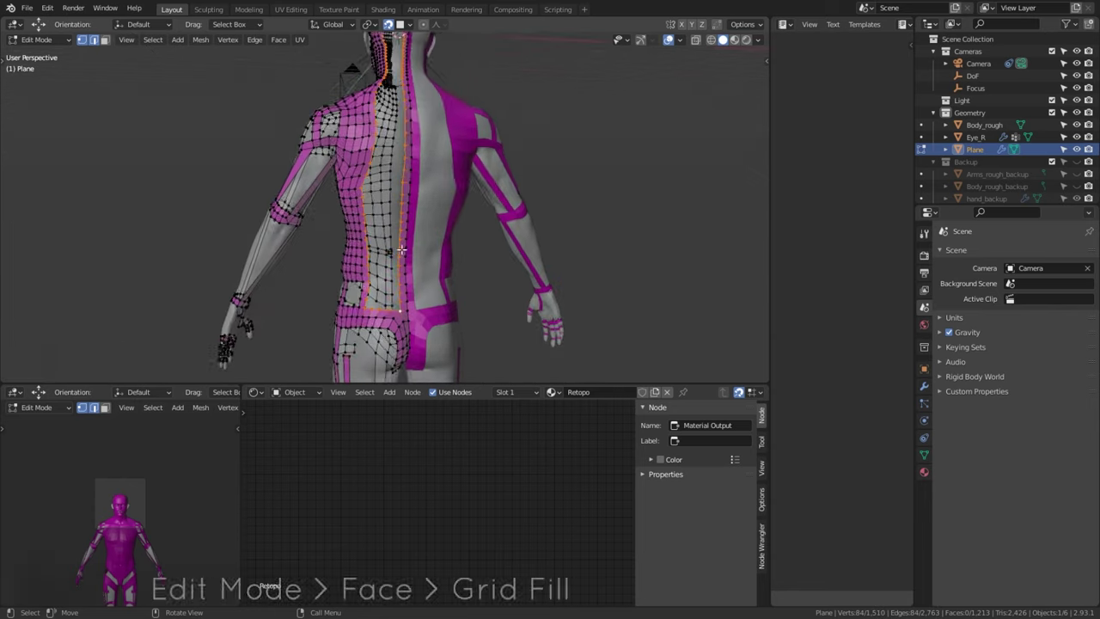
Step: Set the back hole's grid fill span to 4
middle_drag(214, 328, 254, 331)
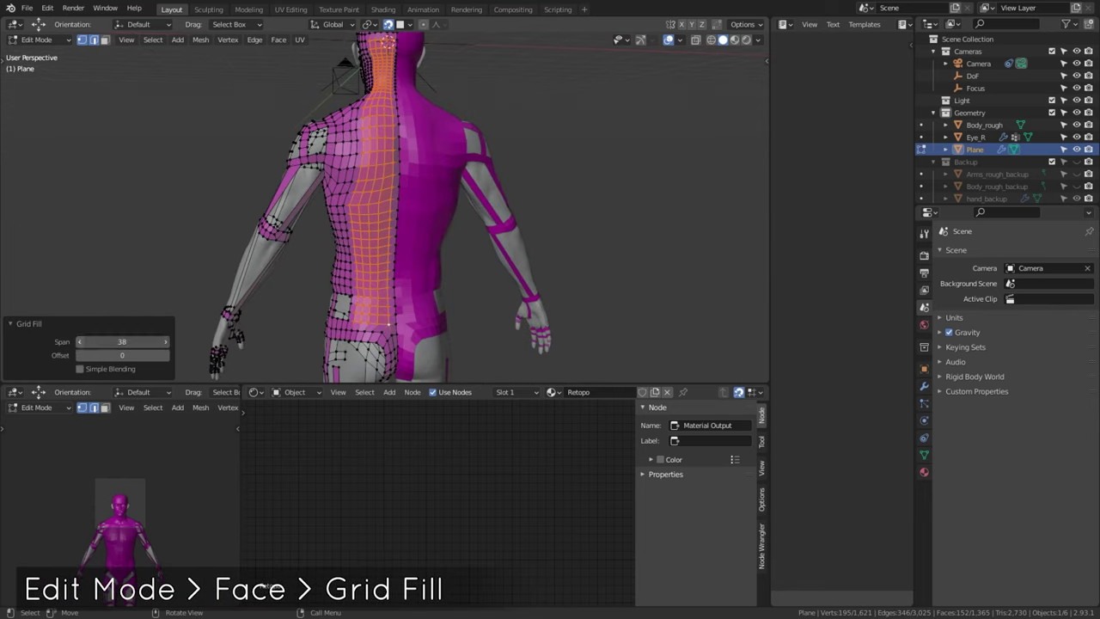
mouse_move(119, 341)
mouse_down()
mouse_move(108, 341)
mouse_move(120, 341)
mouse_up()
click(119, 341)
text(4)
key(Return)
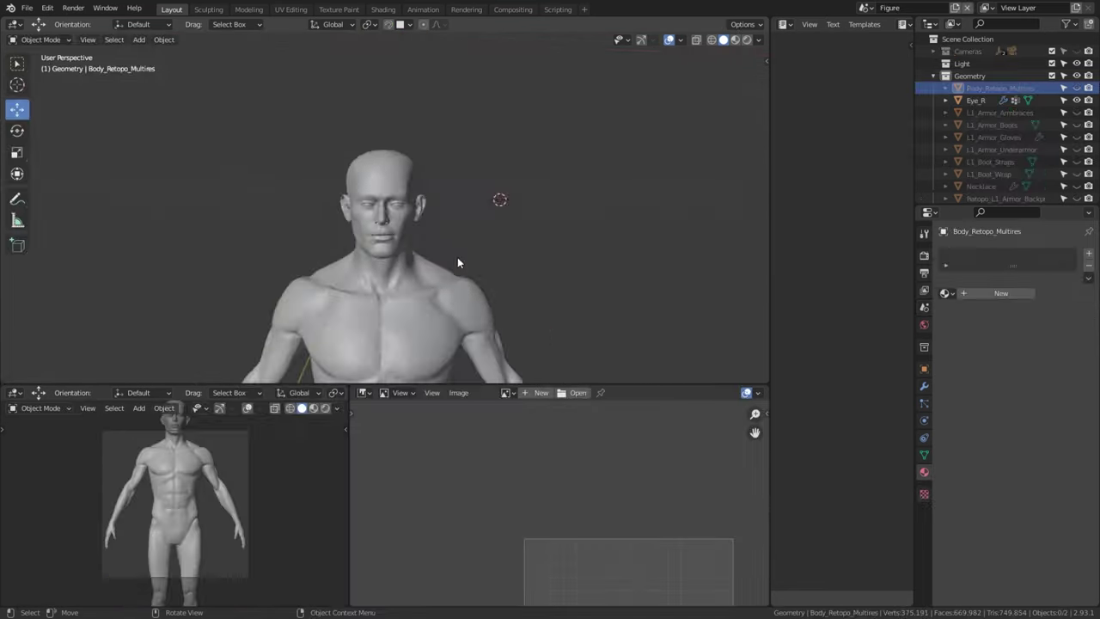
scroll(457, 260, down, 5)
Step: Select the body mesh and place an X-axis duplicate beside the original
click(1077, 89)
click(1077, 89)
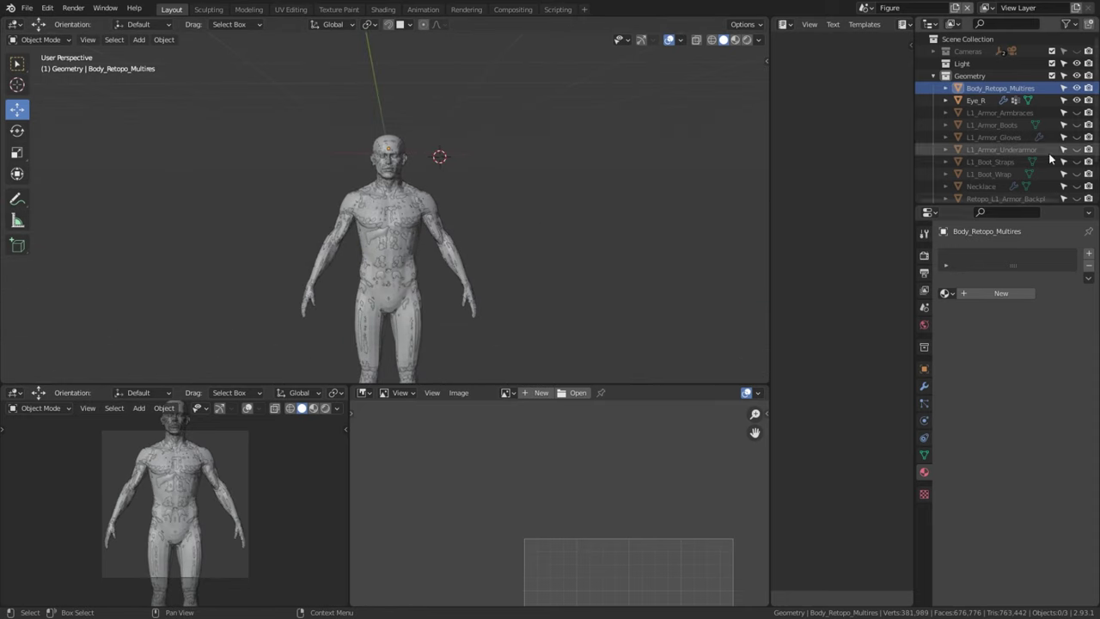
click(1000, 88)
key(shift+d)
key(x)
click(753, 220)
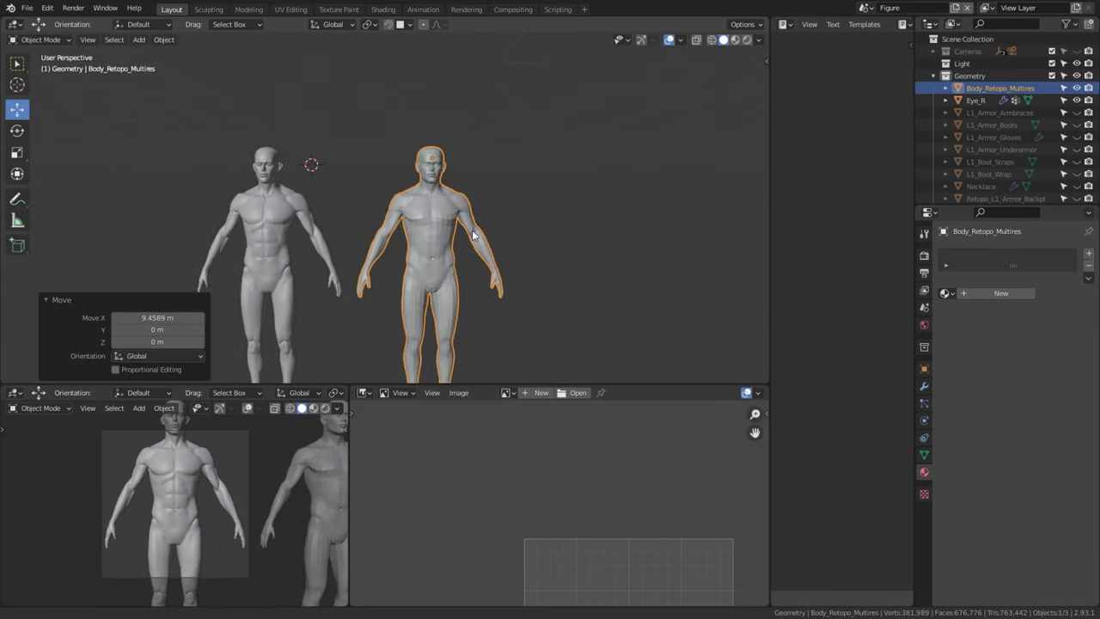
scroll(559, 216, up, 3)
scroll(607, 233, down, 2)
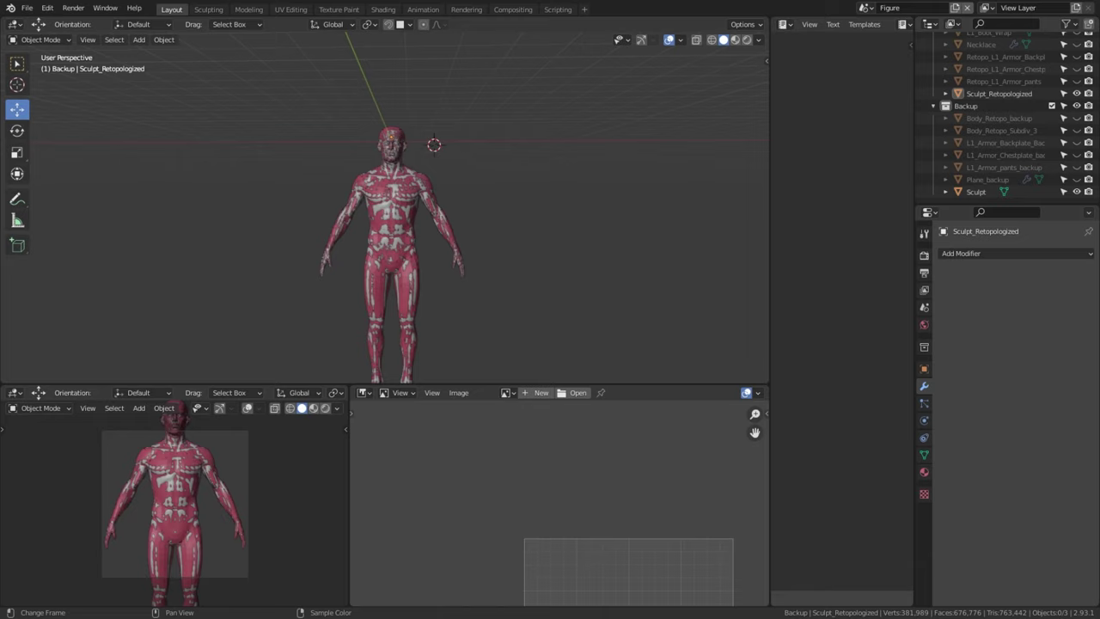
Step: Duplicate Sculpt_Retopologized and place the copy along X to the left of the original
click(1021, 91)
scroll(487, 278, up, 1)
scroll(492, 278, down, 1)
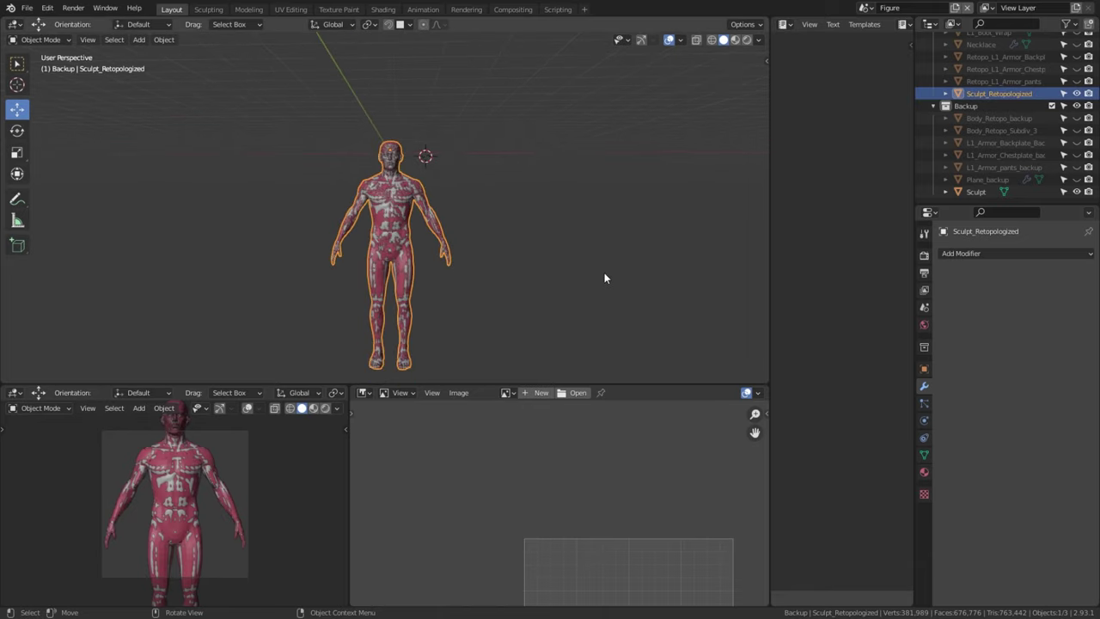
key(shift+d)
key(x)
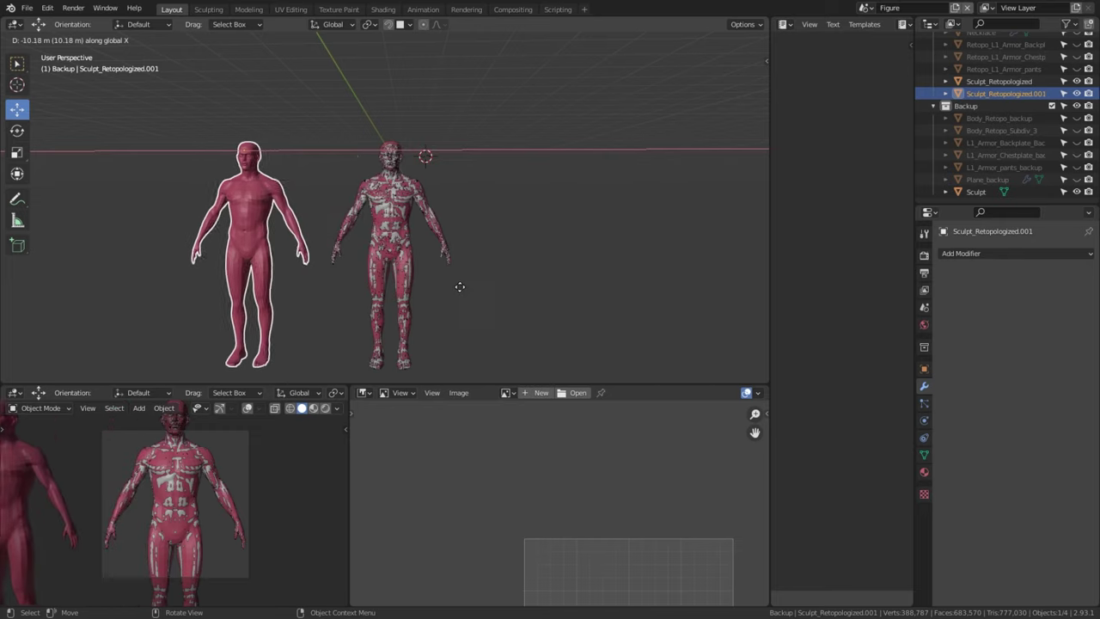
click(447, 287)
Step: Give the original Sculpt_Retopologized a Shrinkwrap targeting Sculpt with the Project wrap method
click(443, 258)
key(KP_Decimal)
click(971, 253)
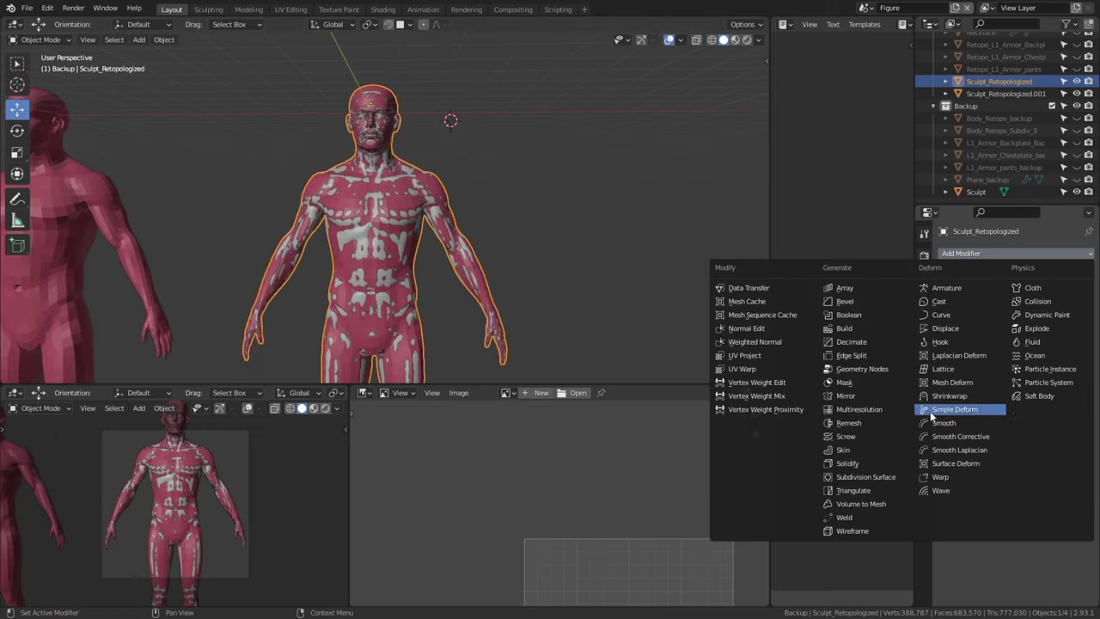
click(945, 396)
click(1021, 323)
scroll(985, 389, down, 5)
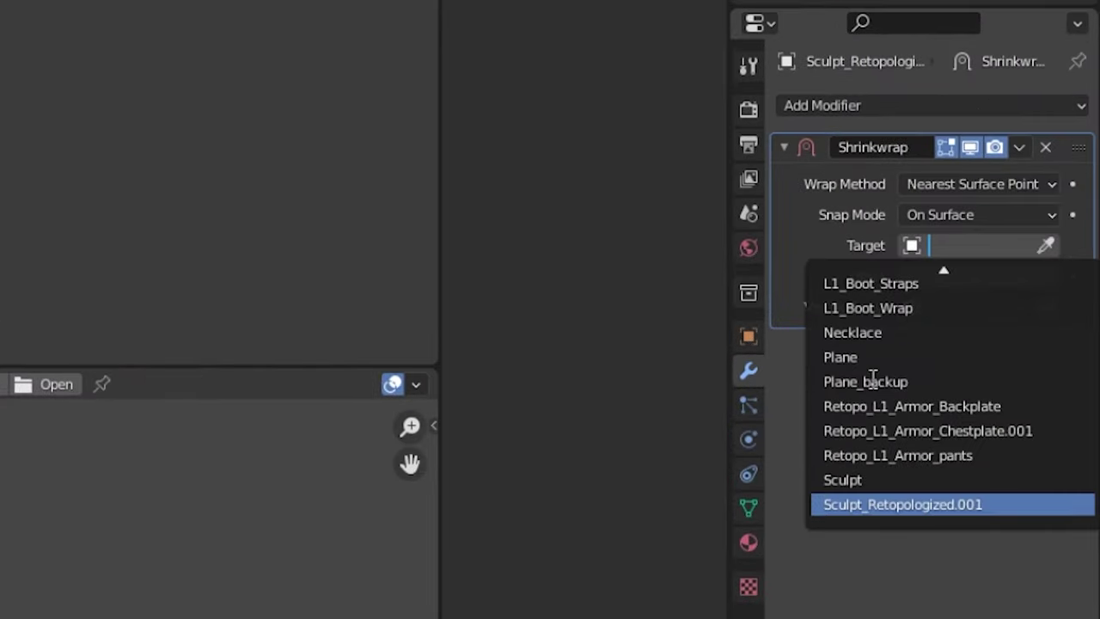
click(847, 479)
click(963, 184)
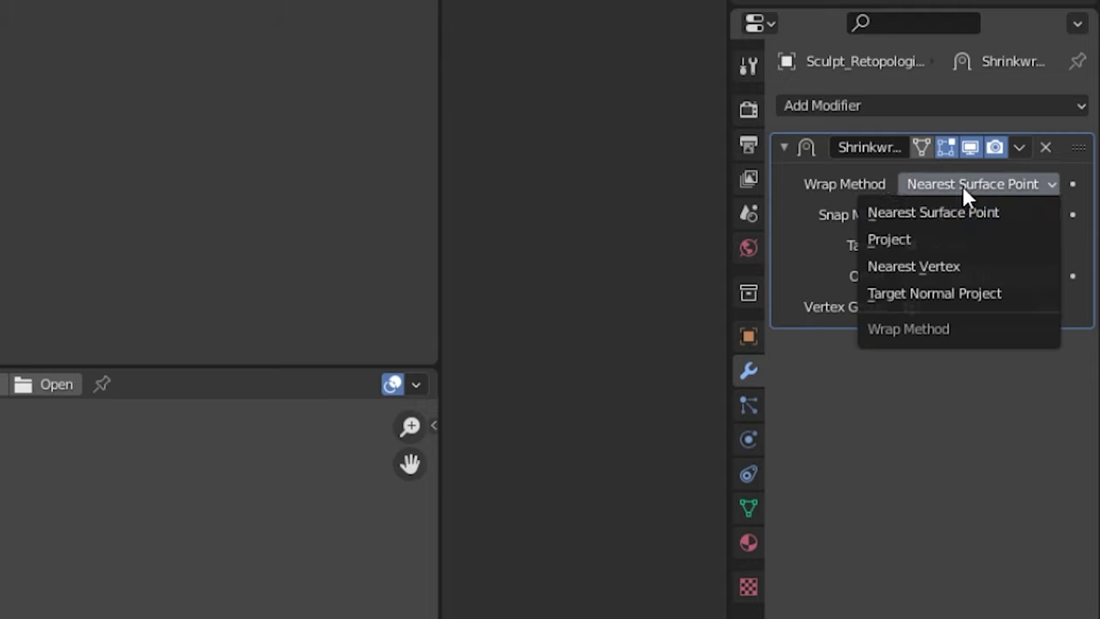
click(910, 239)
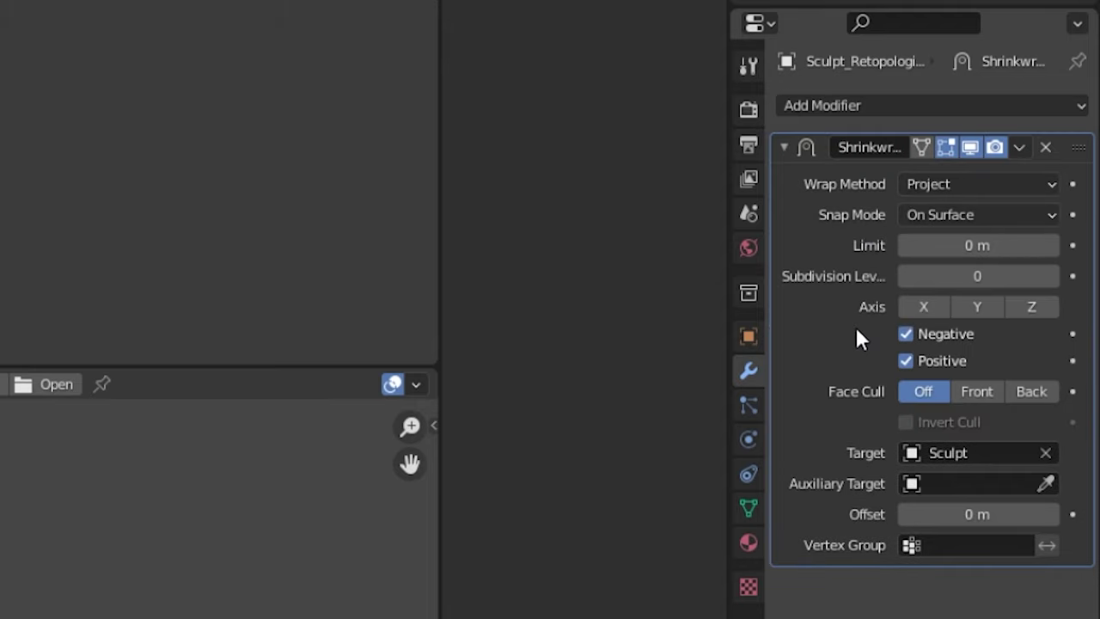
Step: Add a Subdivision Surface at viewport level 3 and move it above the Shrinkwrap
click(859, 105)
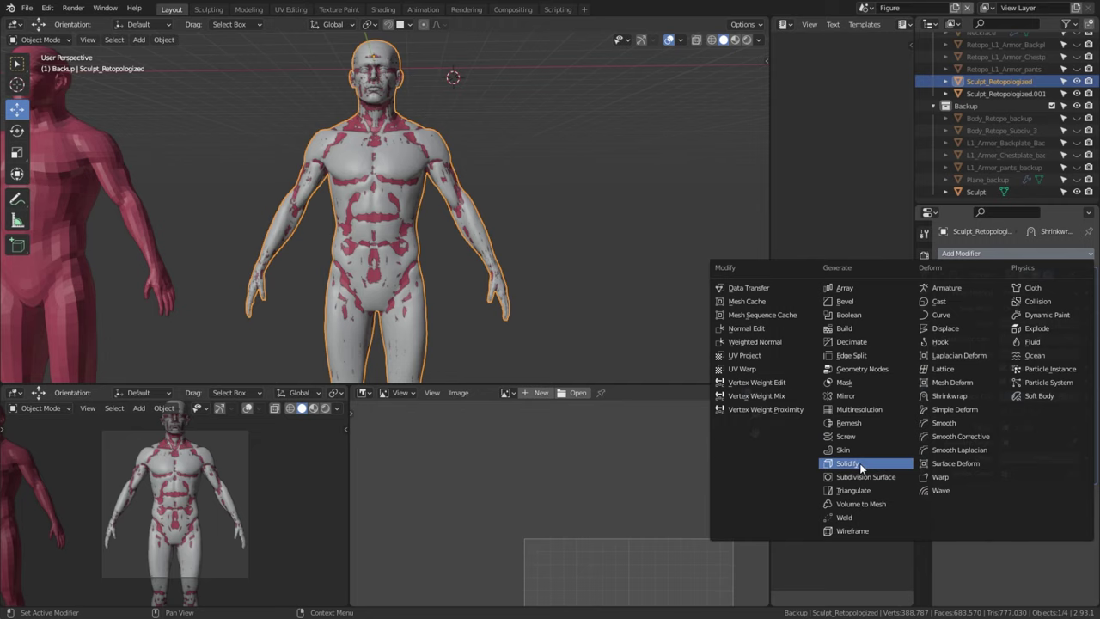
click(860, 477)
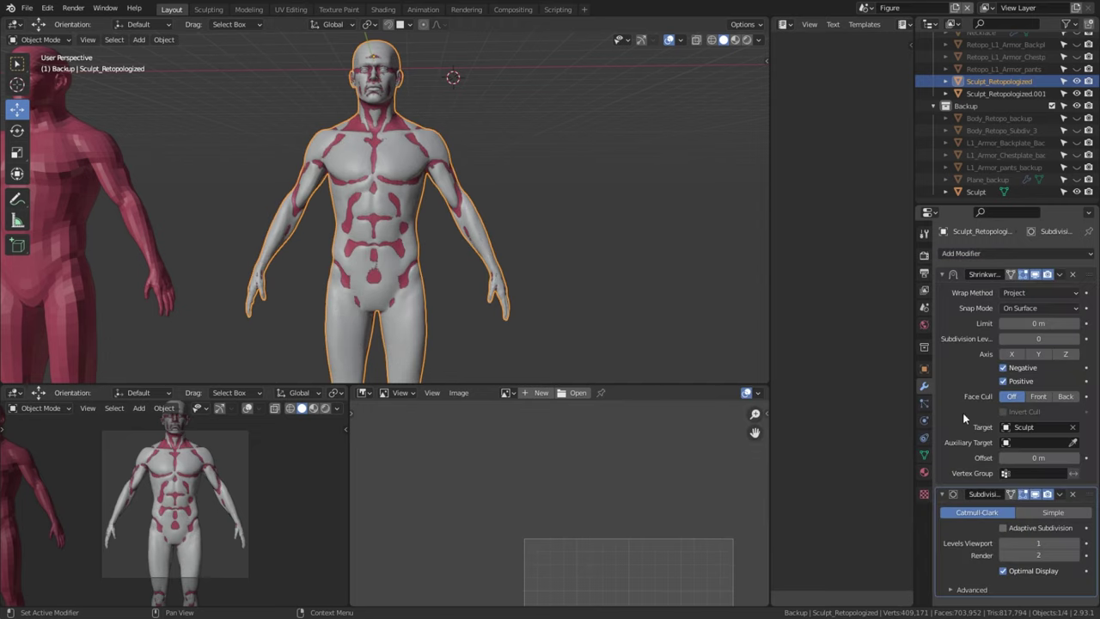
click(1079, 544)
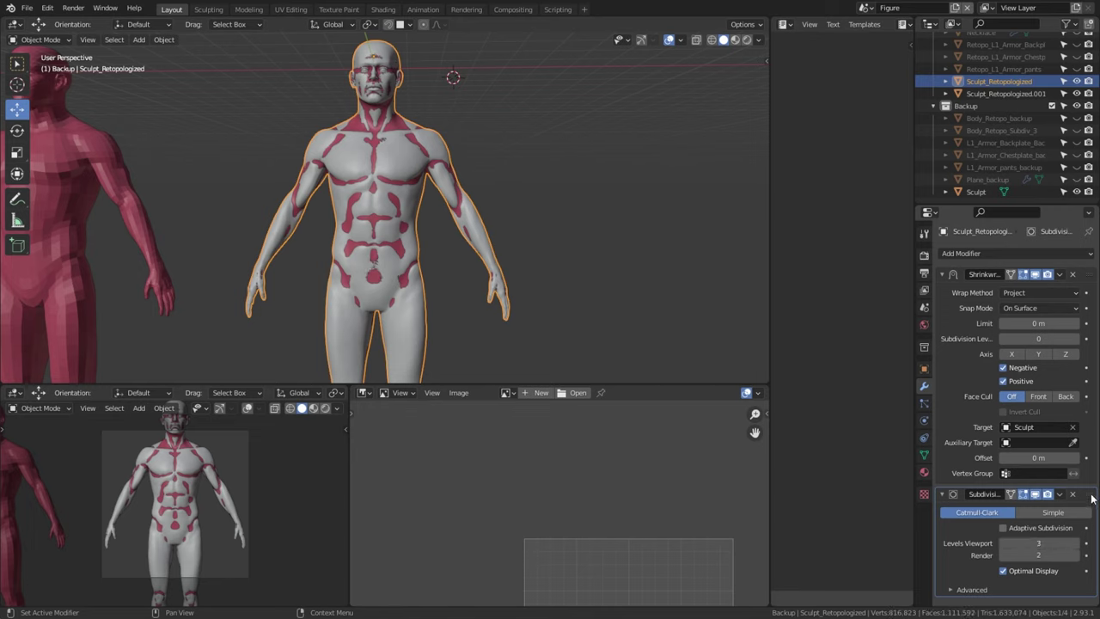
drag(1092, 498, 1089, 275)
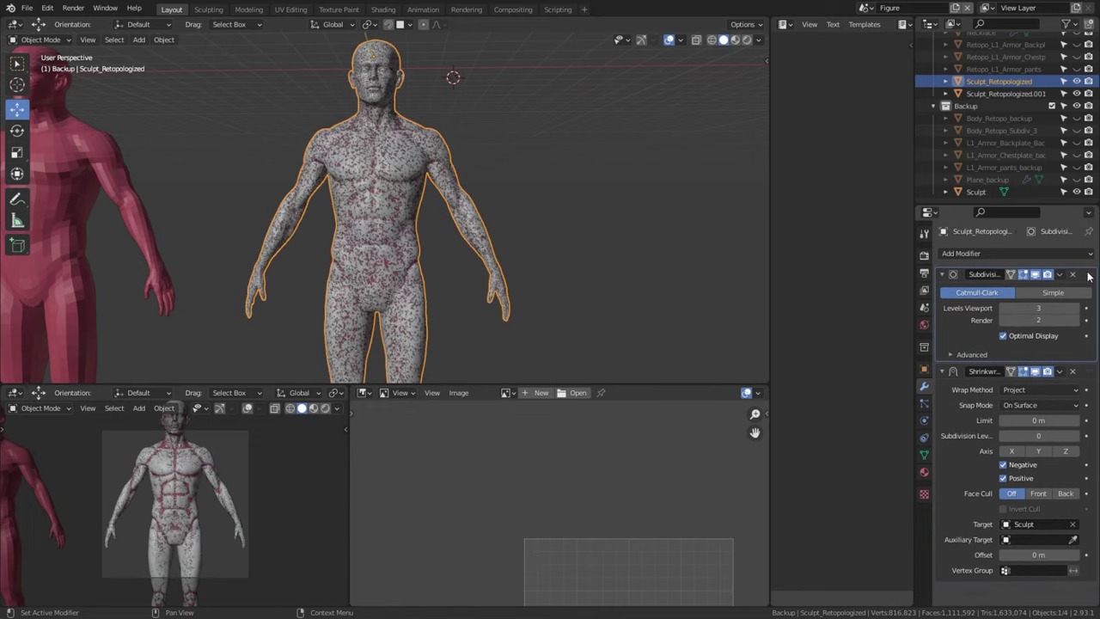
scroll(543, 272, up, 5)
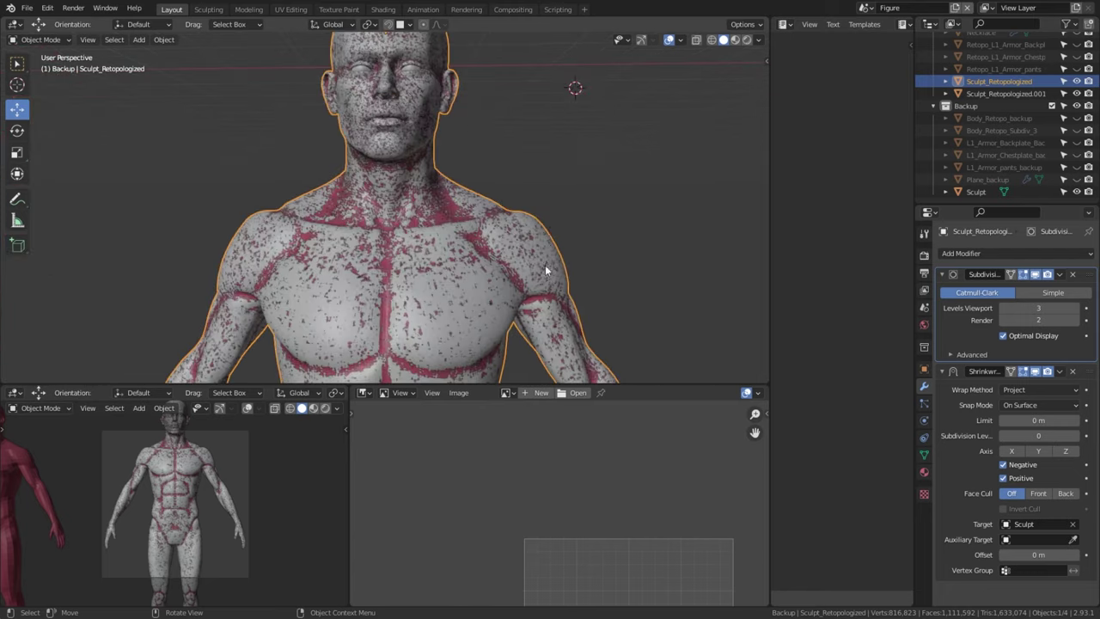
scroll(543, 286, up, 4)
Step: Drop the subdivision preview to level 2 and move the selected ear vertices in Edit Mode
scroll(543, 286, down, 6)
middle_drag(543, 287, 469, 248)
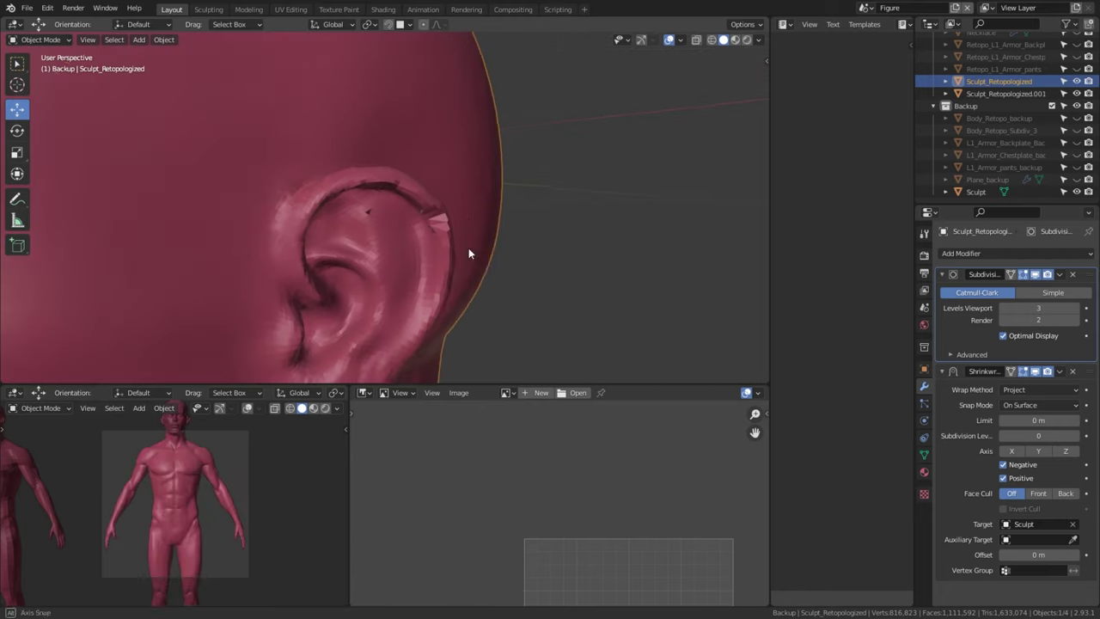
middle_drag(369, 189, 490, 226)
key(ctrl+2)
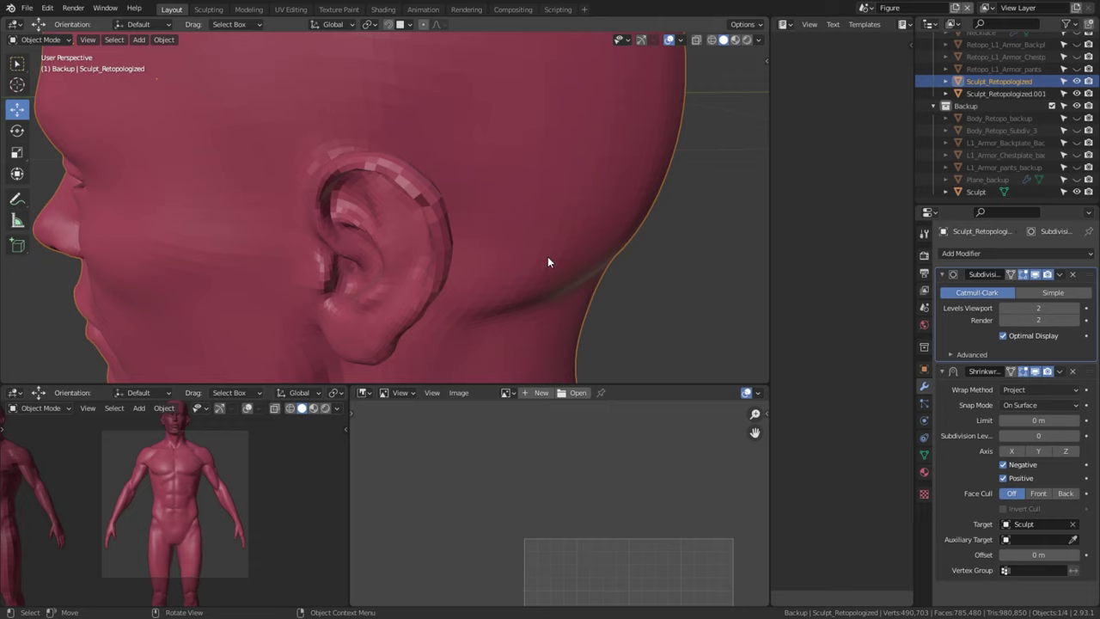
key(Tab)
middle_drag(549, 261, 494, 219)
key(g)
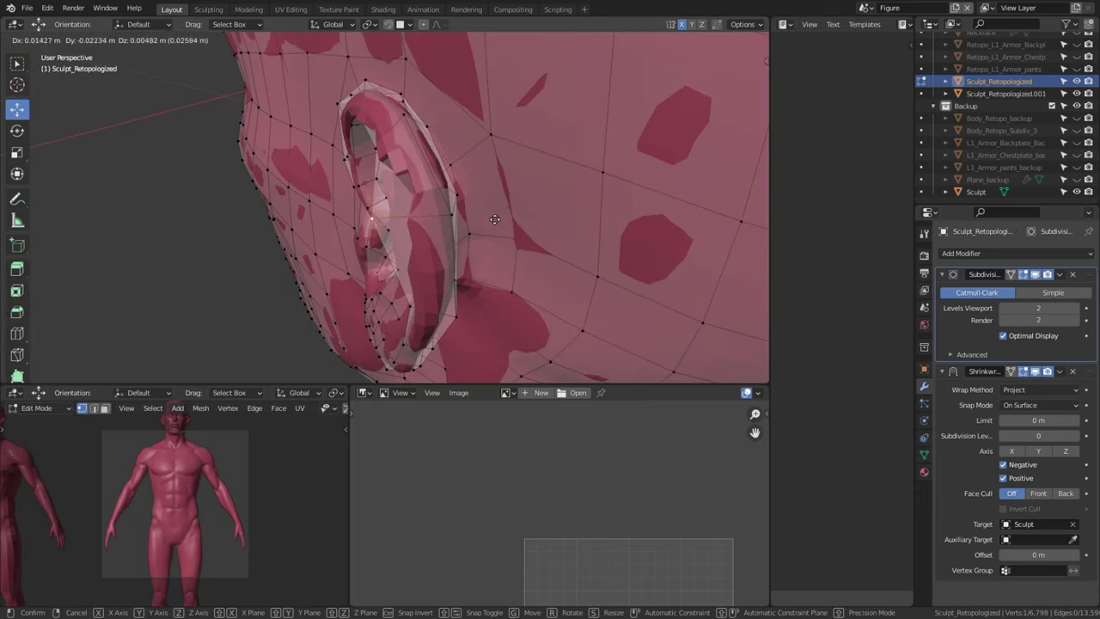
click(495, 219)
scroll(495, 219, up, 3)
Step: Restore the subdivision preview to level 3 and nudge the ear vertices once more
key(ctrl+3)
scroll(459, 192, up, 2)
key(g)
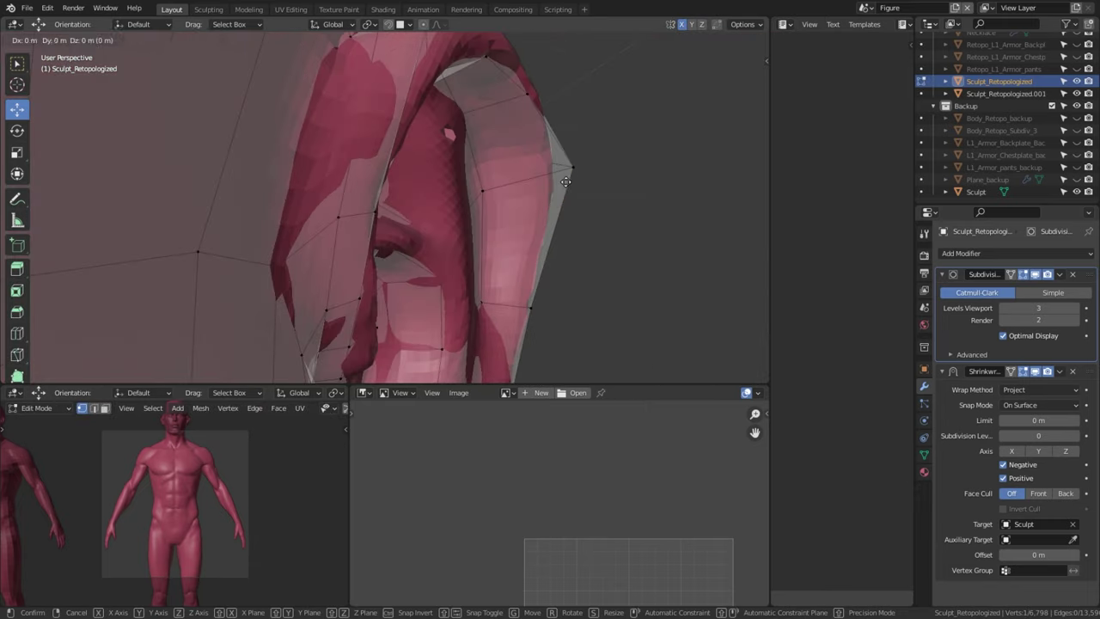
click(566, 181)
Step: Return to Object Mode, frame both figures, and apply the Subdivision modifier
key(Tab)
key(Home)
middle_drag(498, 262, 486, 227)
scroll(487, 227, up, 1)
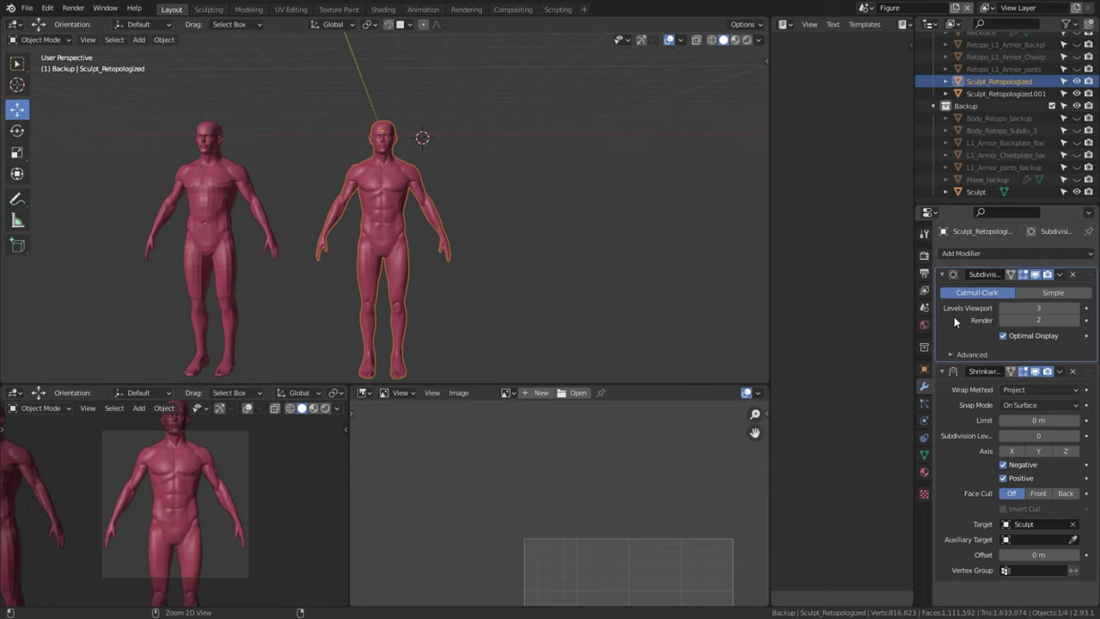
key(ctrl+a)
key(ctrl+a)
Step: Apply the Shrinkwrap, then give Sculpt_Retopologized.001 a Multires subdivided to level 3
key(alt+a)
middle_drag(412, 215, 308, 188)
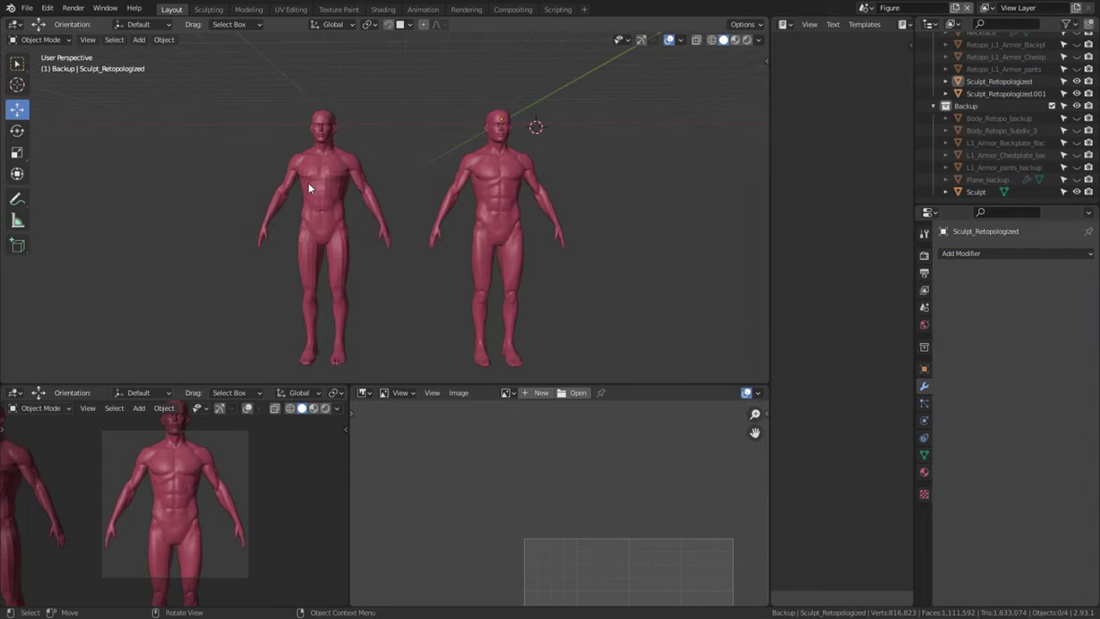
click(308, 182)
click(987, 254)
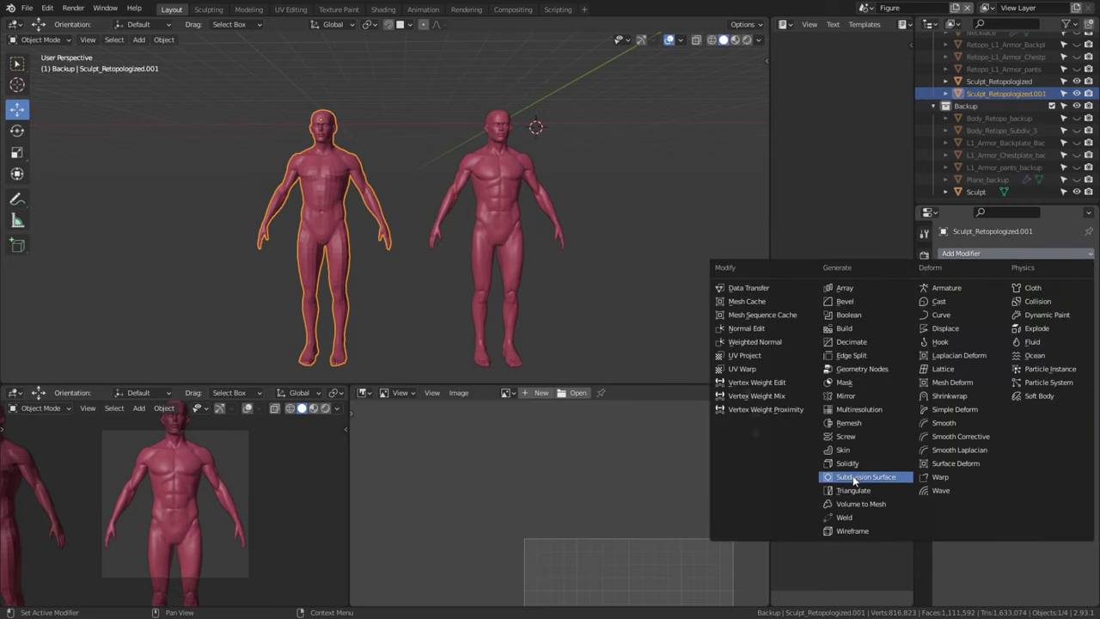
click(863, 410)
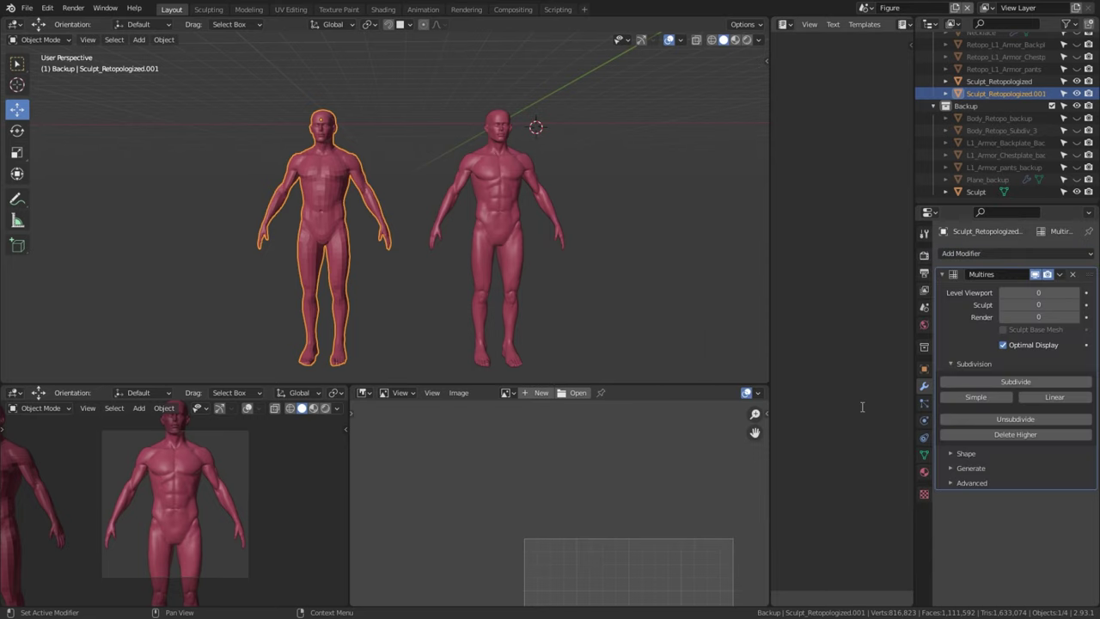
click(1033, 382)
click(1032, 381)
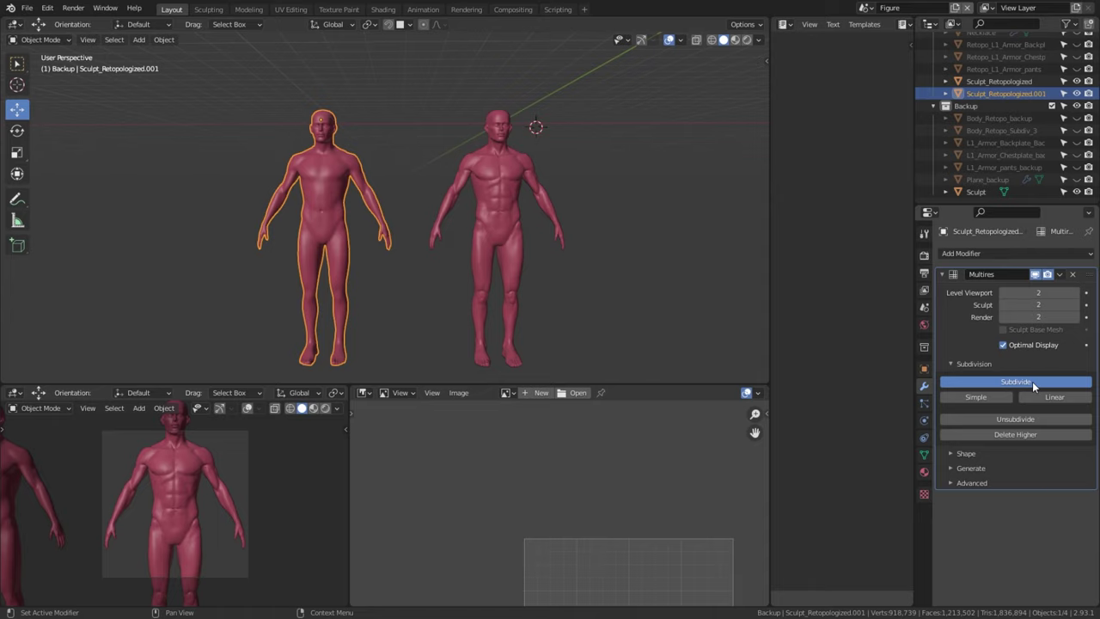
click(1032, 382)
Step: Reshape the .001 Multires from Sculpt_Retopologized, frame its head, and lower the viewport level
click(614, 294)
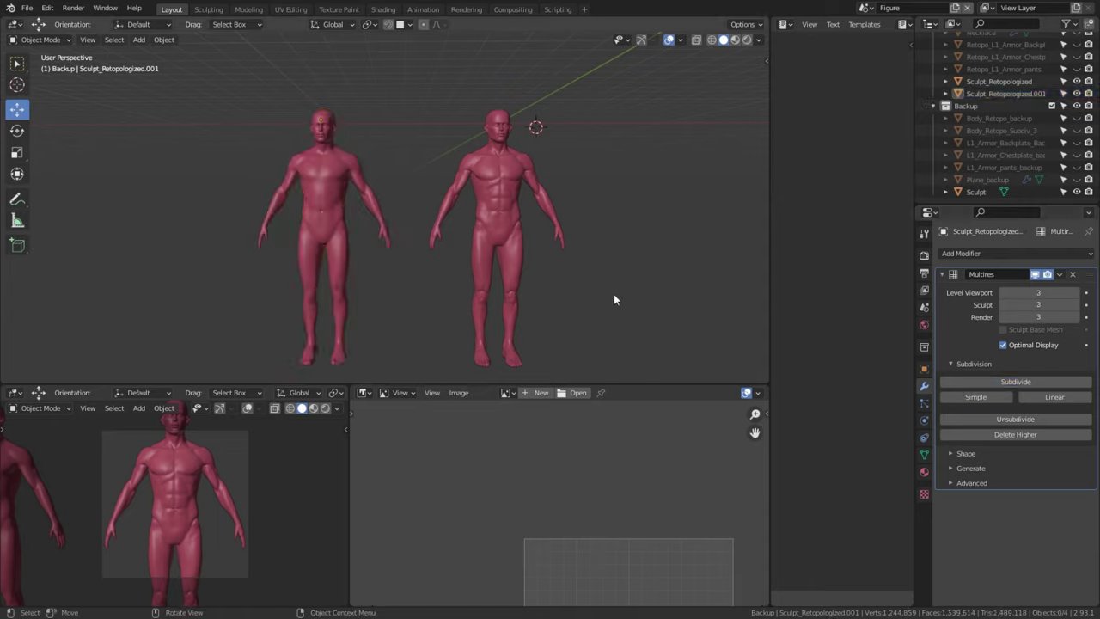
click(499, 219)
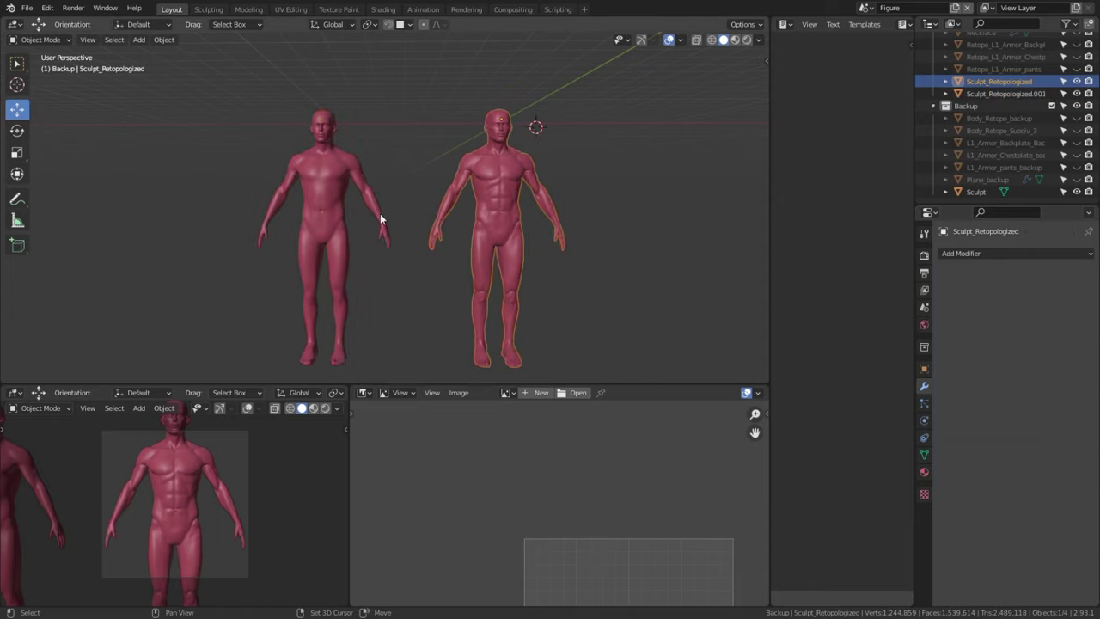
click(315, 210)
click(953, 453)
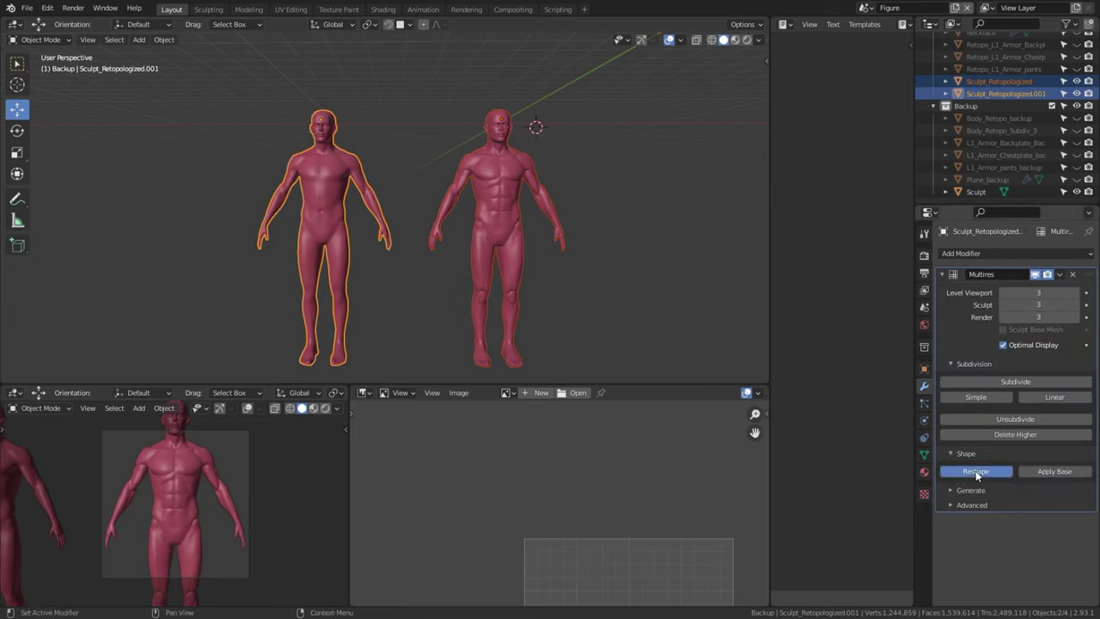
click(630, 308)
scroll(571, 282, up, 4)
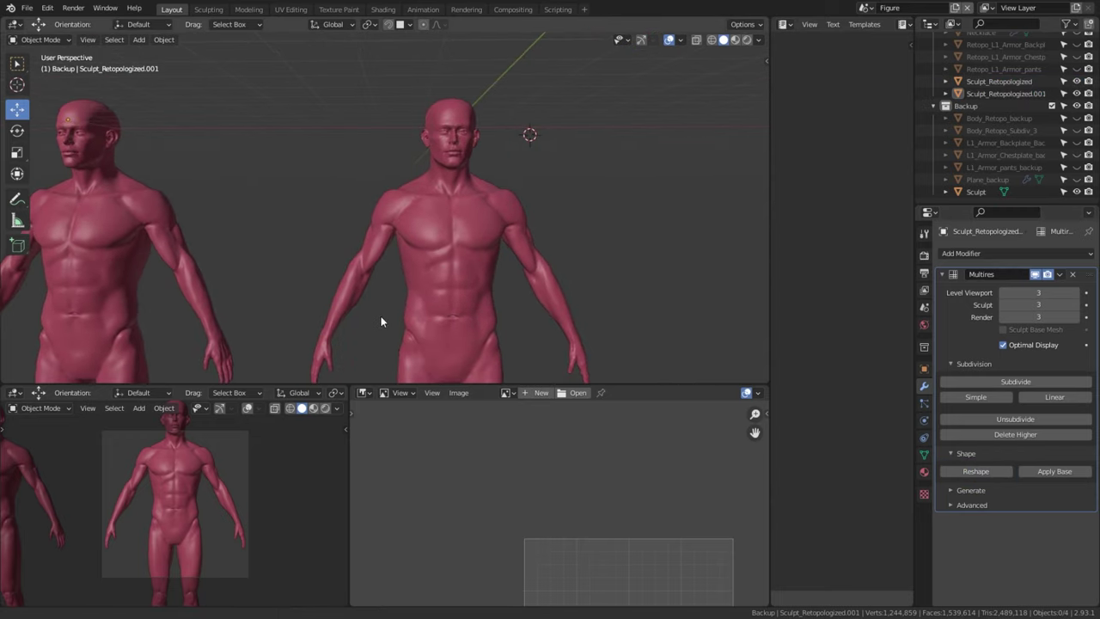
key(KP_Decimal)
click(1003, 296)
click(1003, 296)
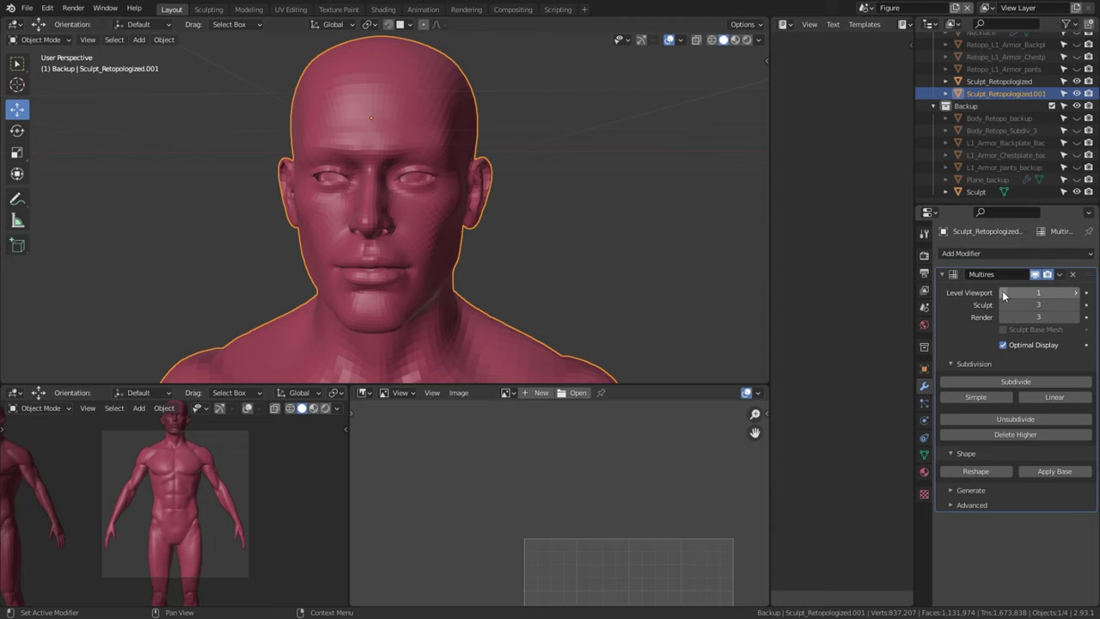
Step: Set the Multires viewport level to 1, then undo the lower nose annotation stroke
click(1003, 295)
click(1076, 294)
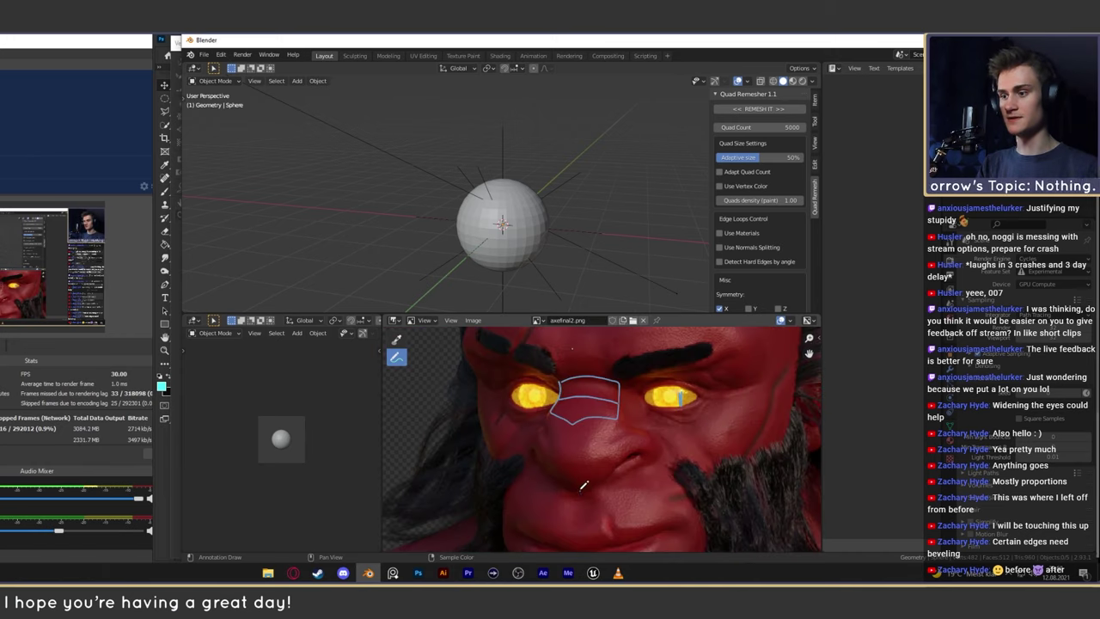
key(ctrl+z)
Step: Redraw the annotation right of the nose and load the full red-skinned character portrait
drag(610, 440, 631, 469)
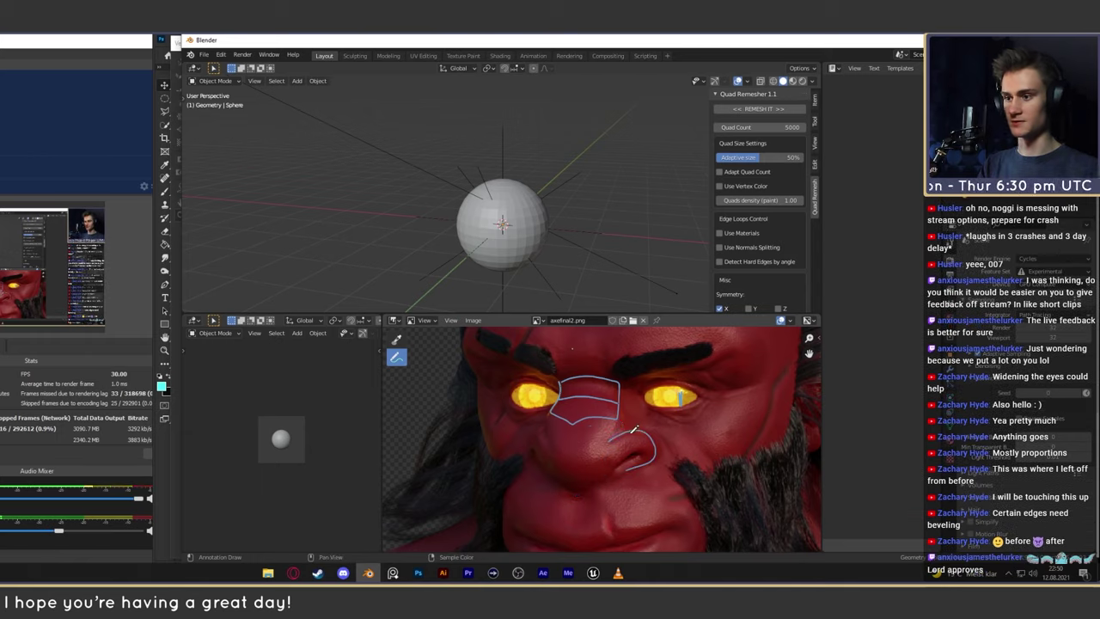
click(538, 319)
click(563, 351)
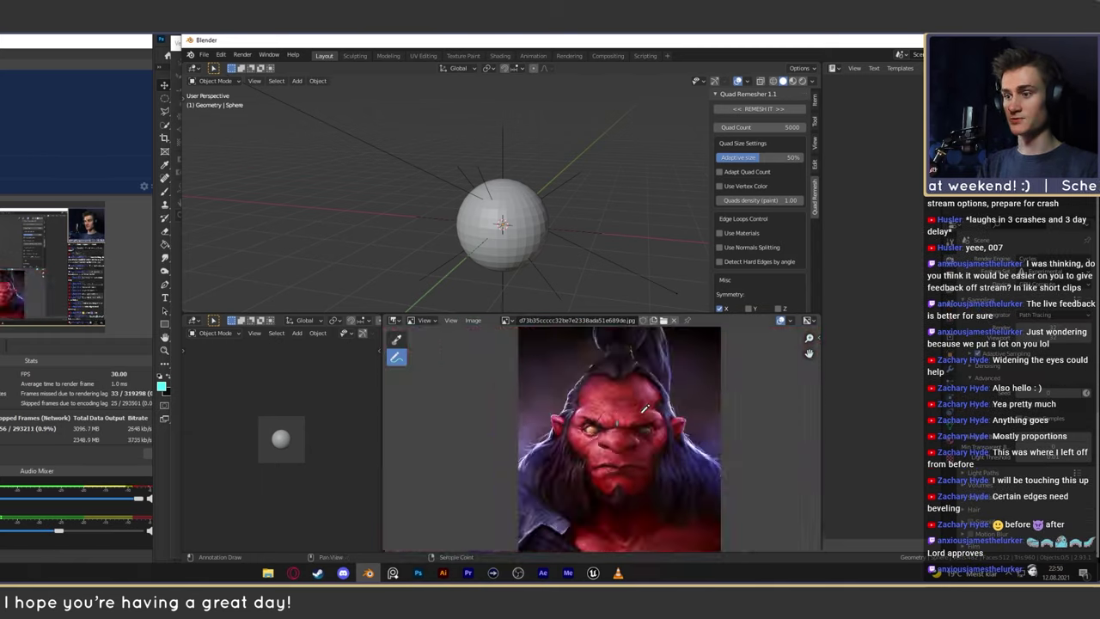